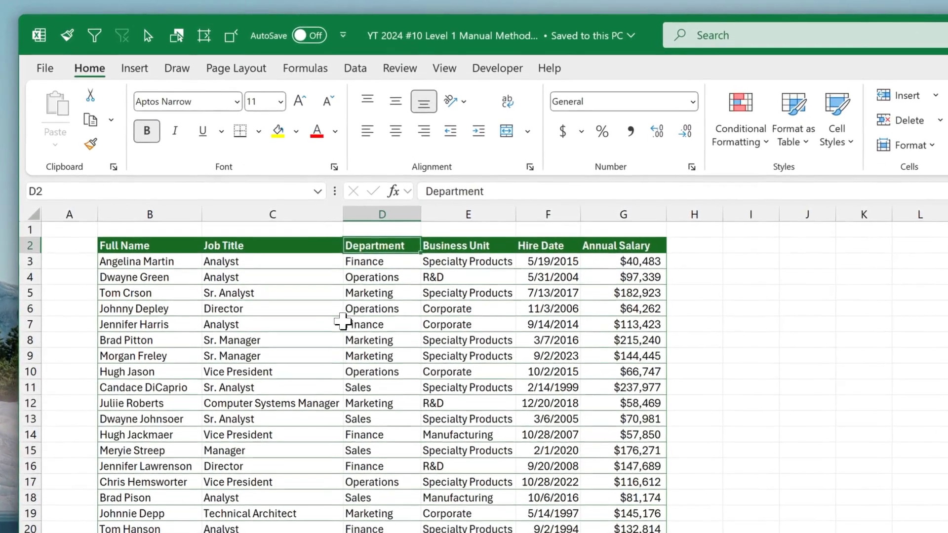
- Convert the employee data range $B$2:$G$102 to a table with headers and give it a light green-header table style
click(340, 324)
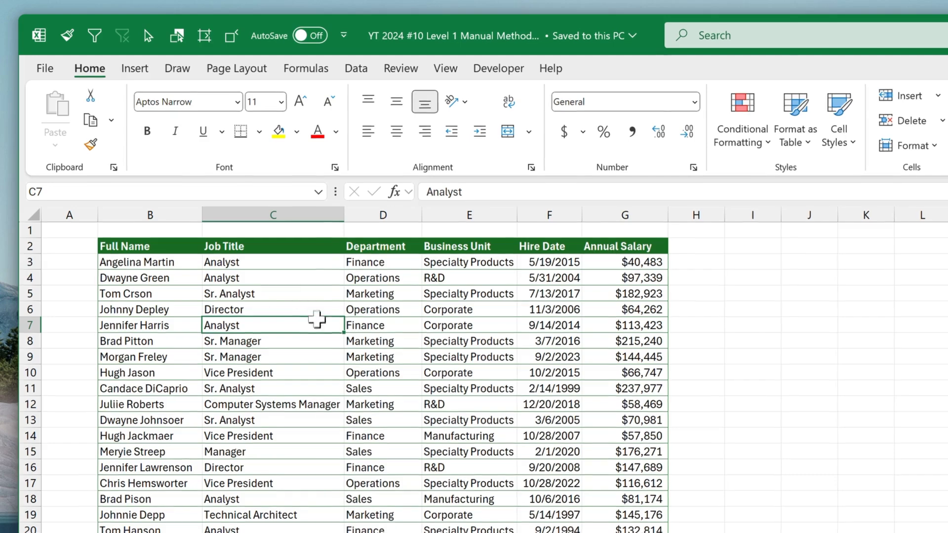
click(135, 69)
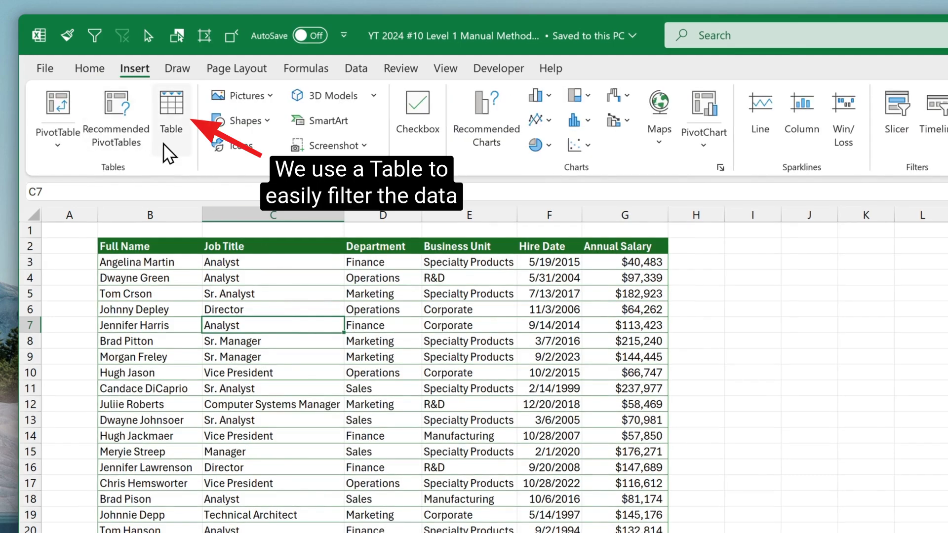
click(168, 128)
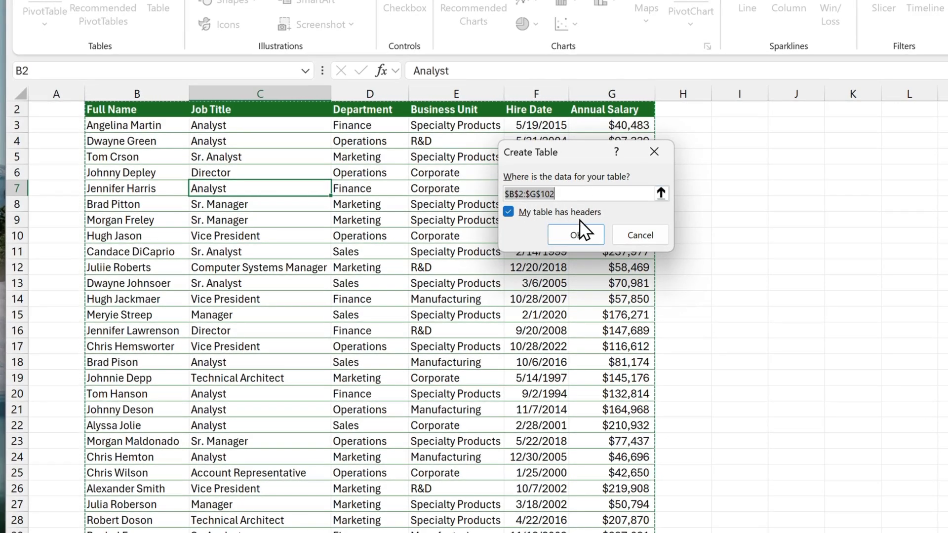
click(595, 228)
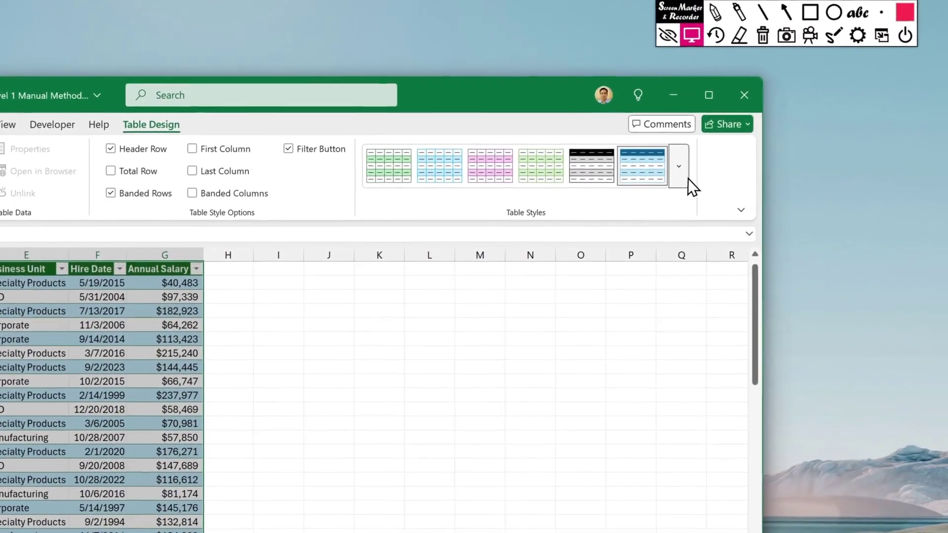
click(714, 155)
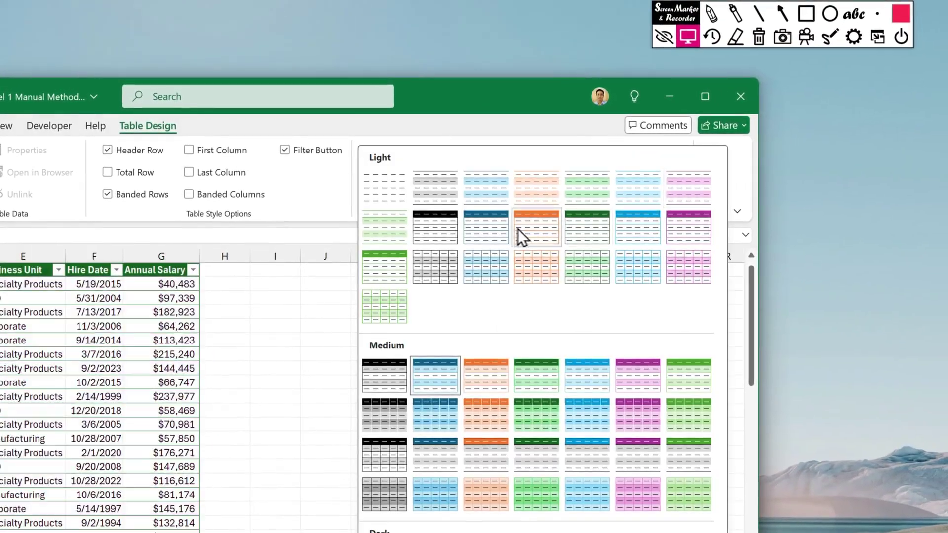
click(590, 232)
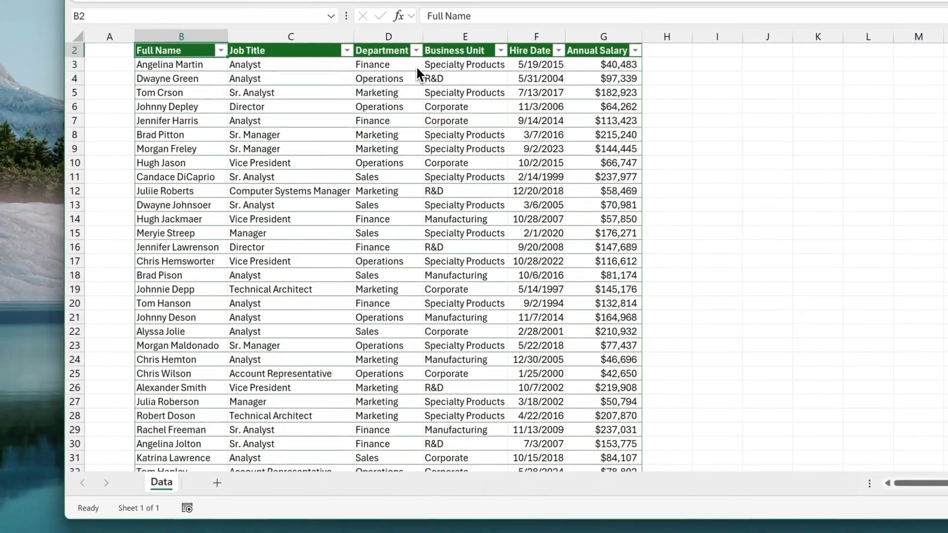
- Filter the table's Department column to show only Finance
click(416, 51)
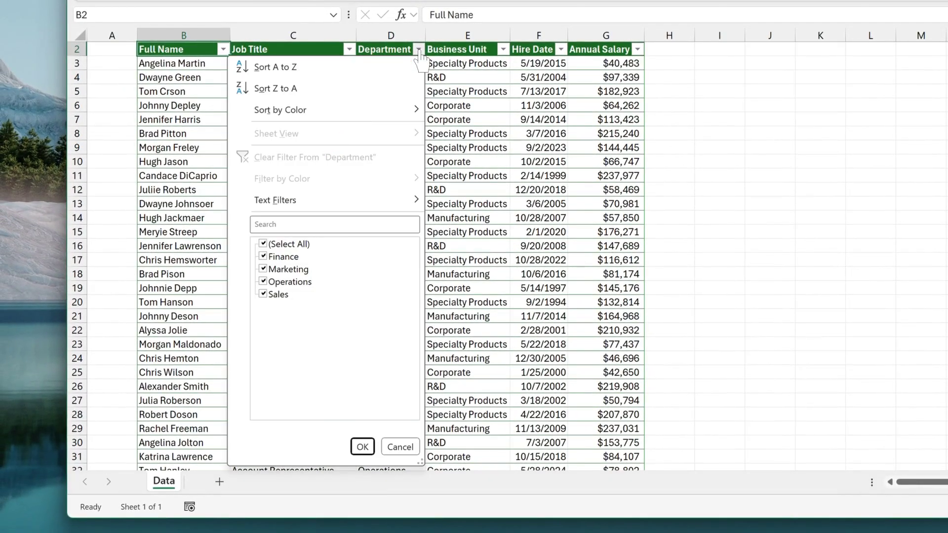
click(303, 244)
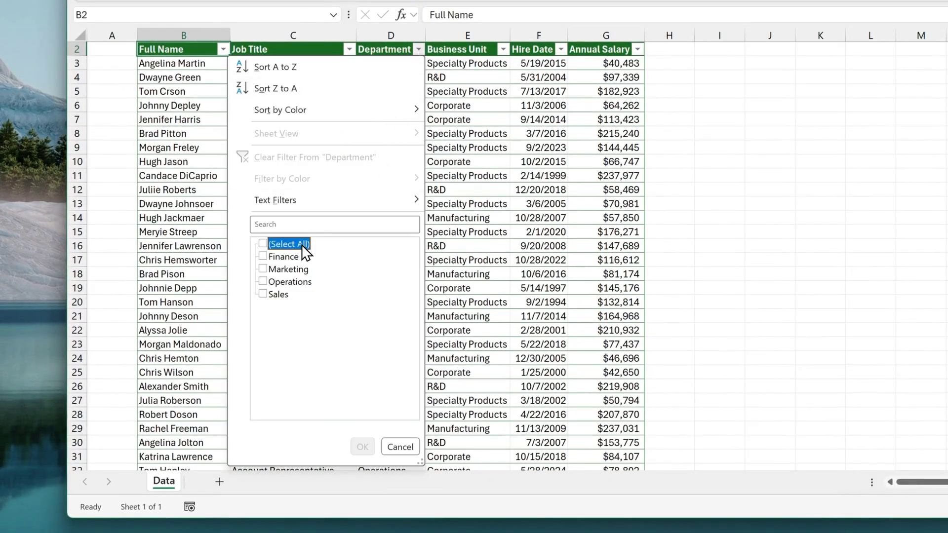
click(291, 258)
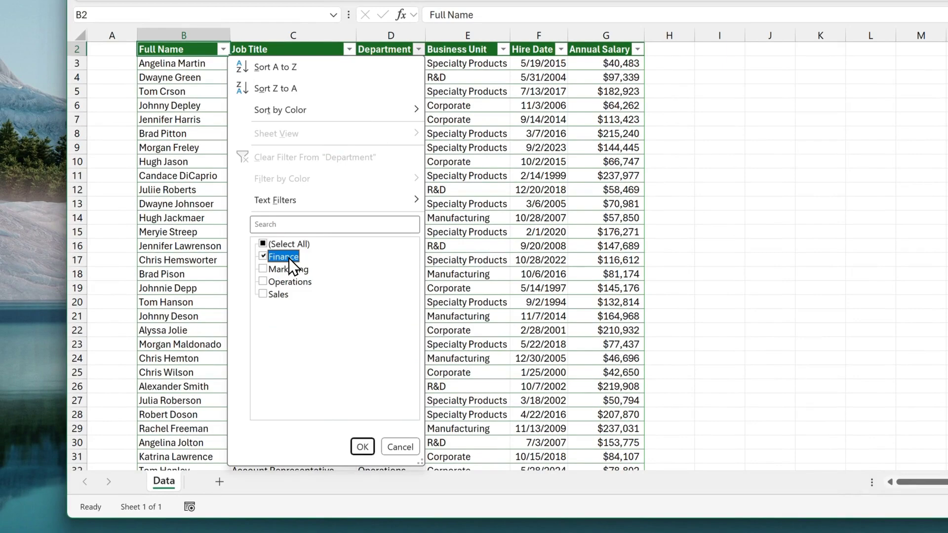
click(362, 447)
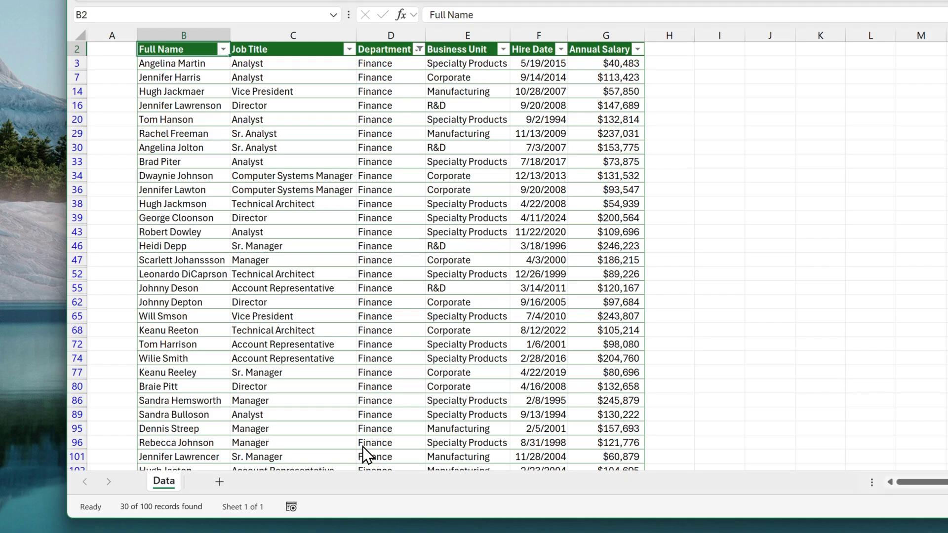
- Add a new worksheet and name it Finance
click(219, 486)
double_click(212, 483)
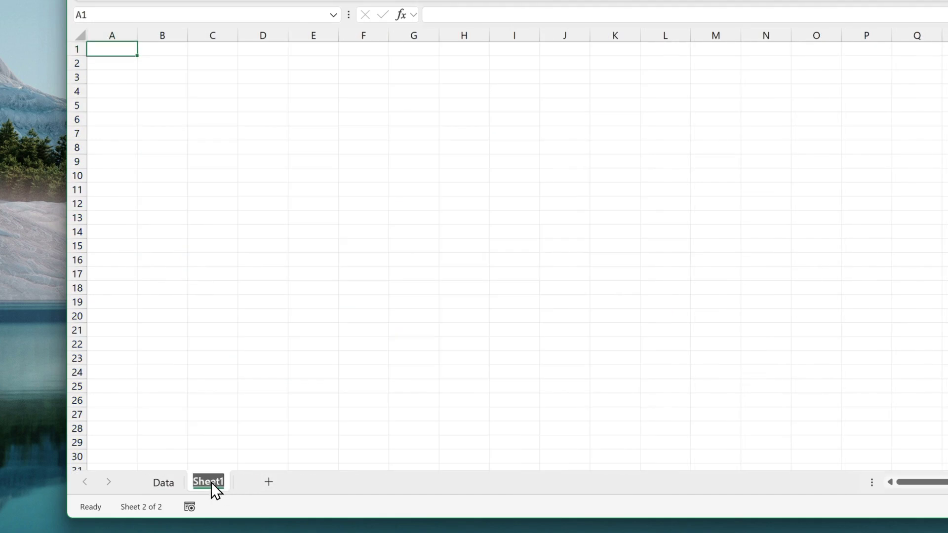
text(Finance)
key(Return)
- Copy the whole filtered table with headers from the Data sheet into cell A1 of the Finance sheet
click(168, 483)
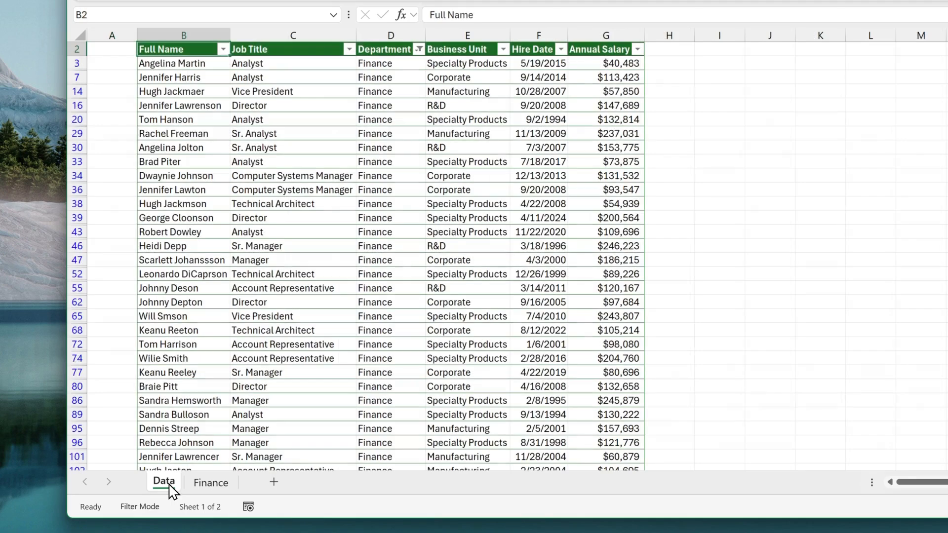
key(ctrl+a)
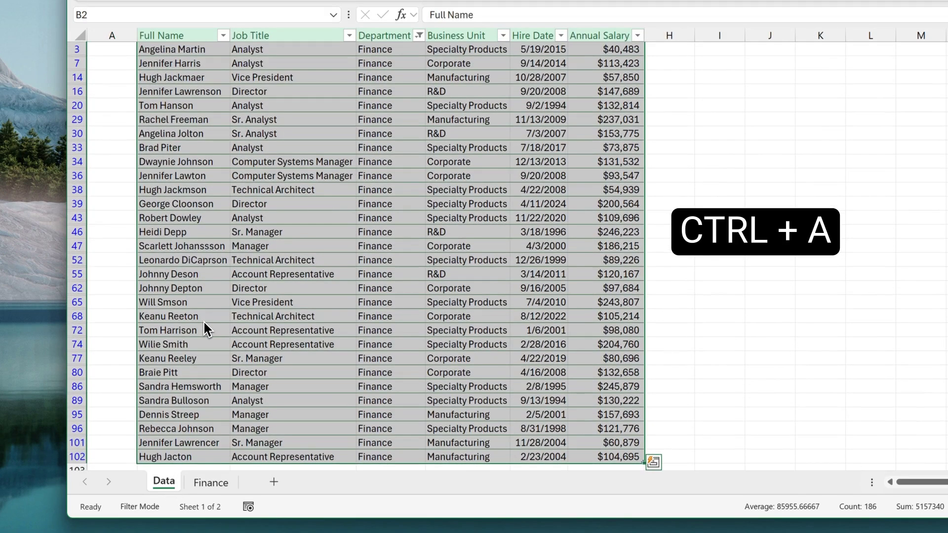
key(ctrl+c)
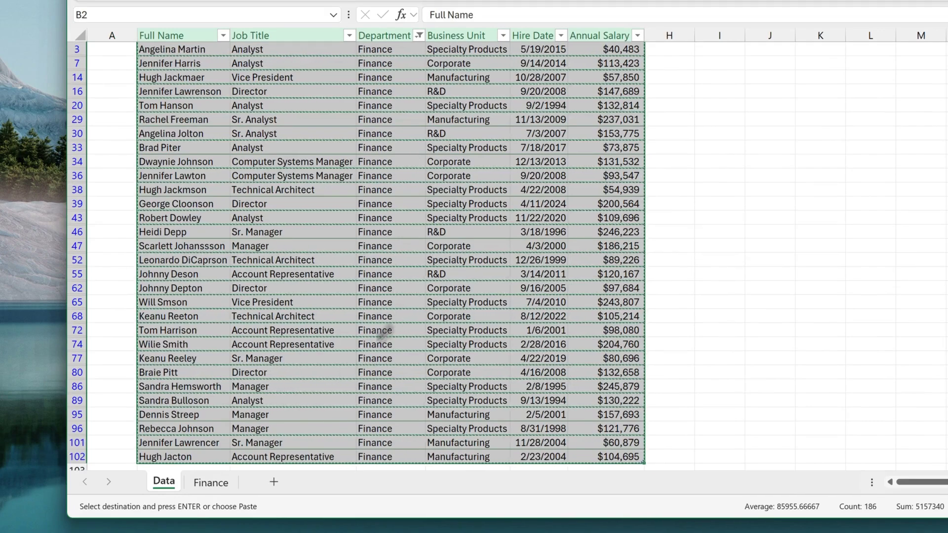
click(221, 481)
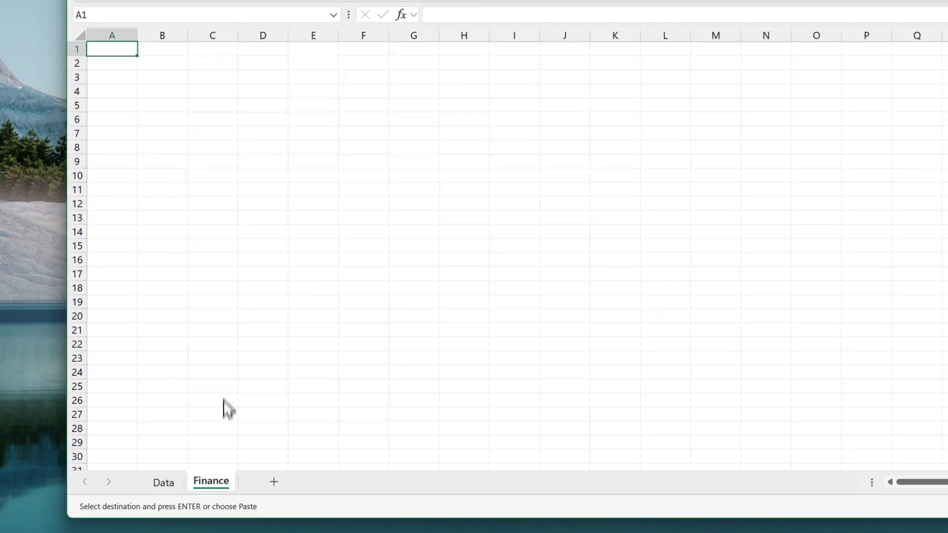
key(ctrl+v)
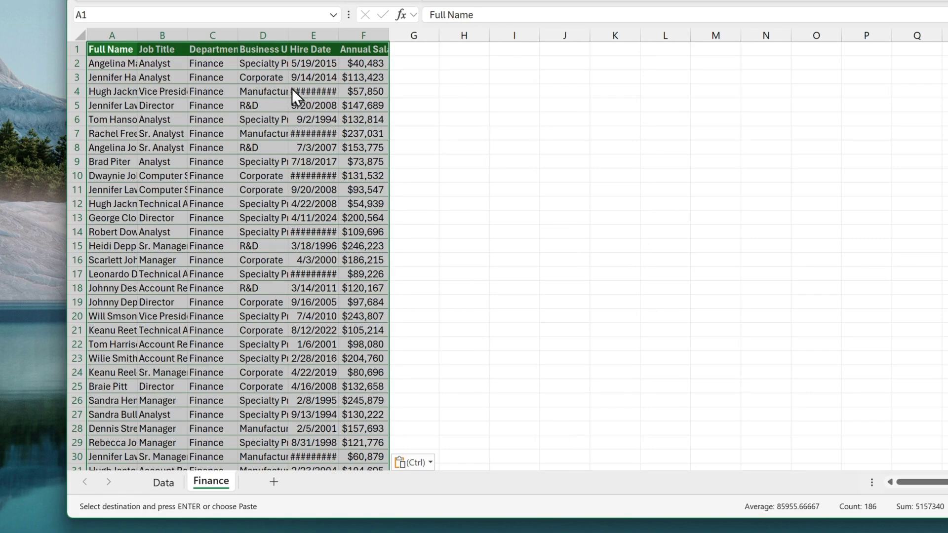
- Autofit the widths of columns A to F on the Finance sheet and select cell A1
drag(114, 28, 366, 32)
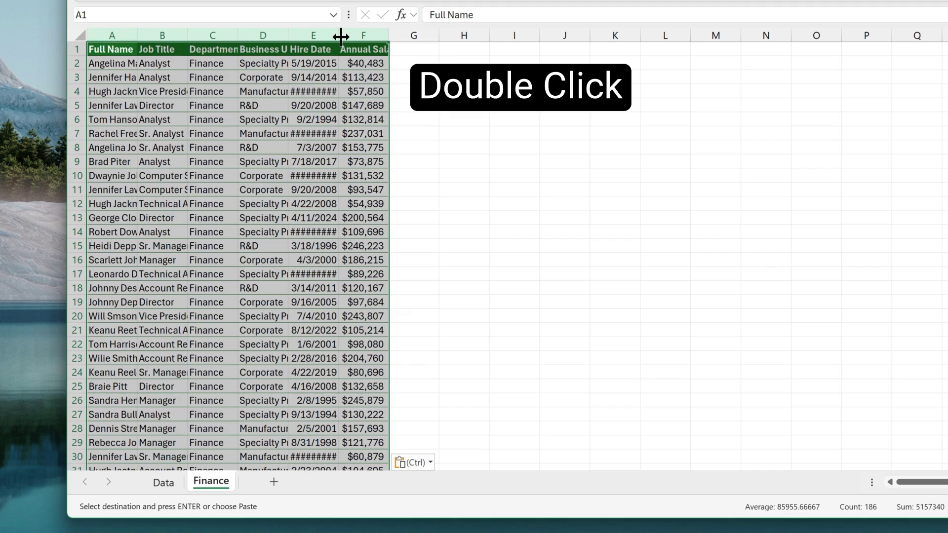
double_click(341, 36)
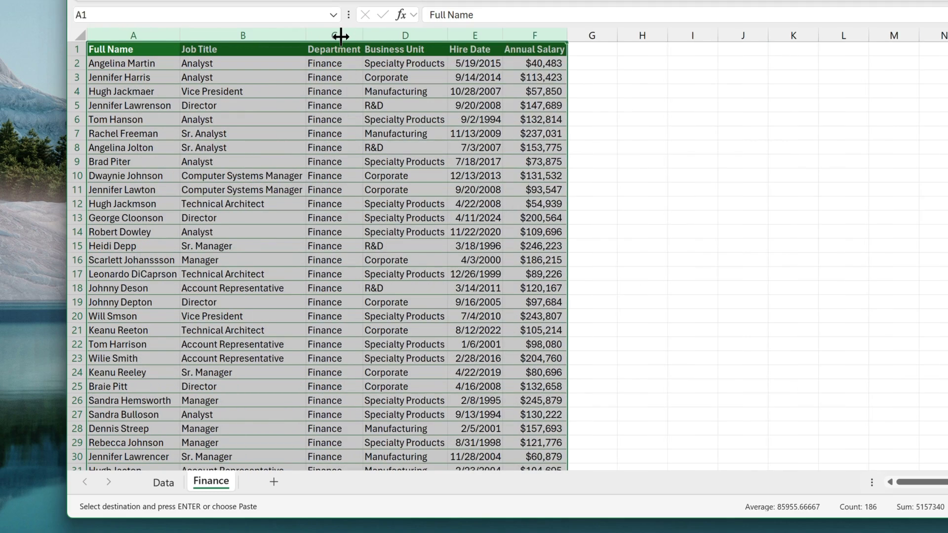
click(161, 47)
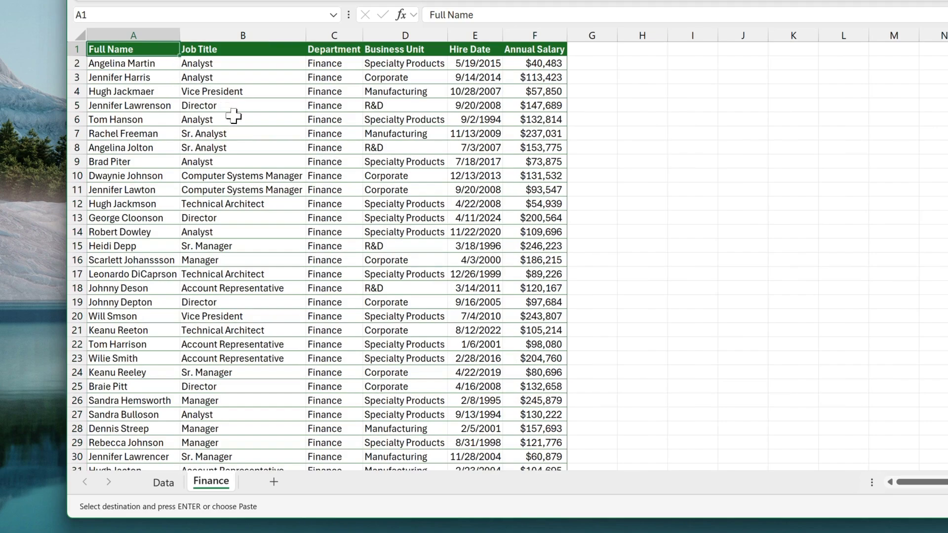
- On the Data sheet, change the Department filter to show only Marketing
click(165, 483)
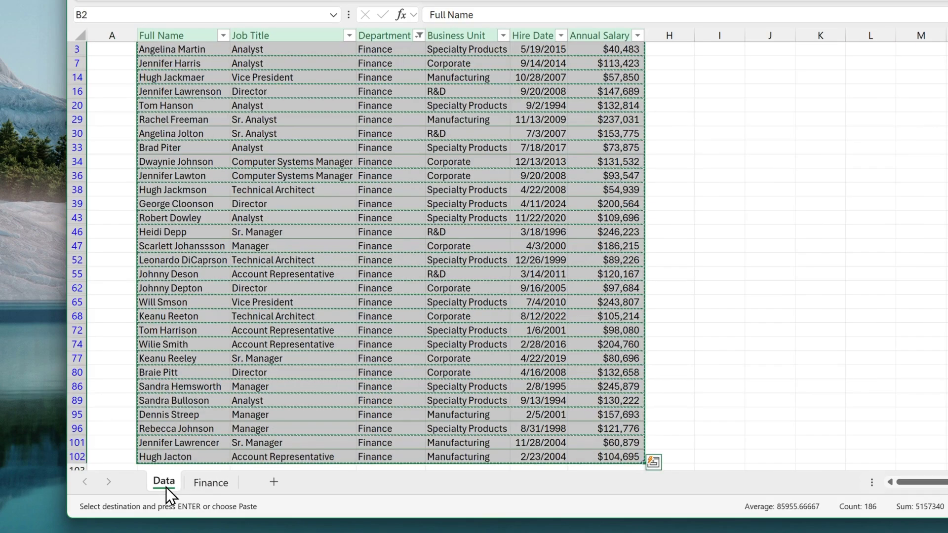
scroll(348, 197, up, 1)
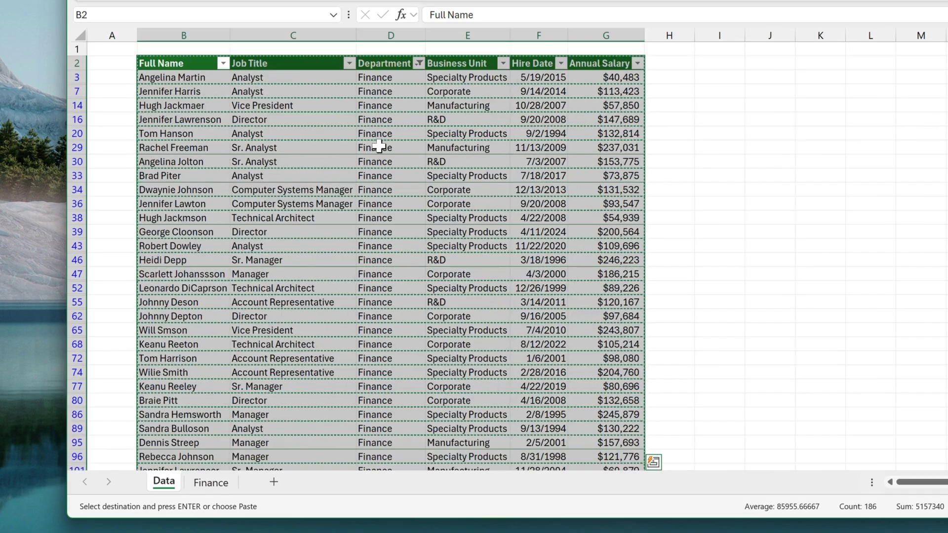
click(419, 63)
click(284, 270)
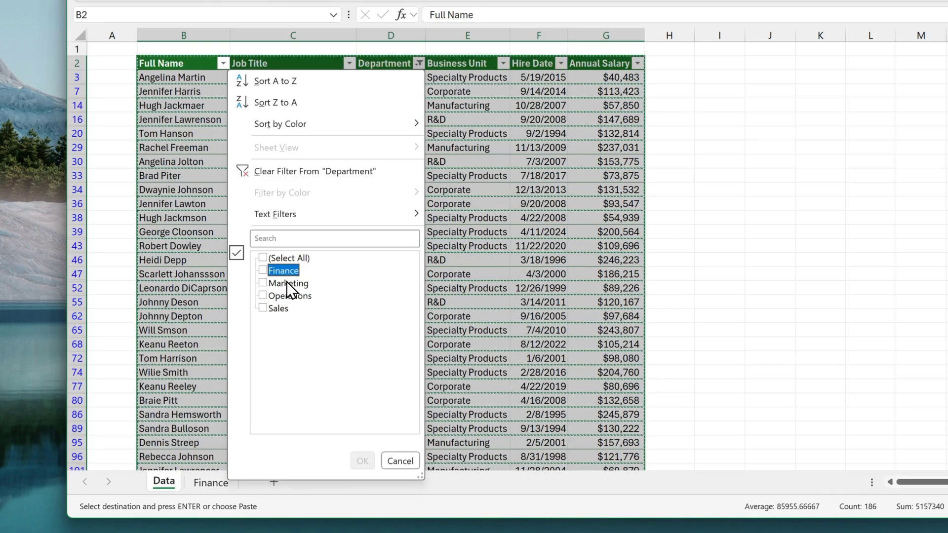
click(288, 283)
click(363, 461)
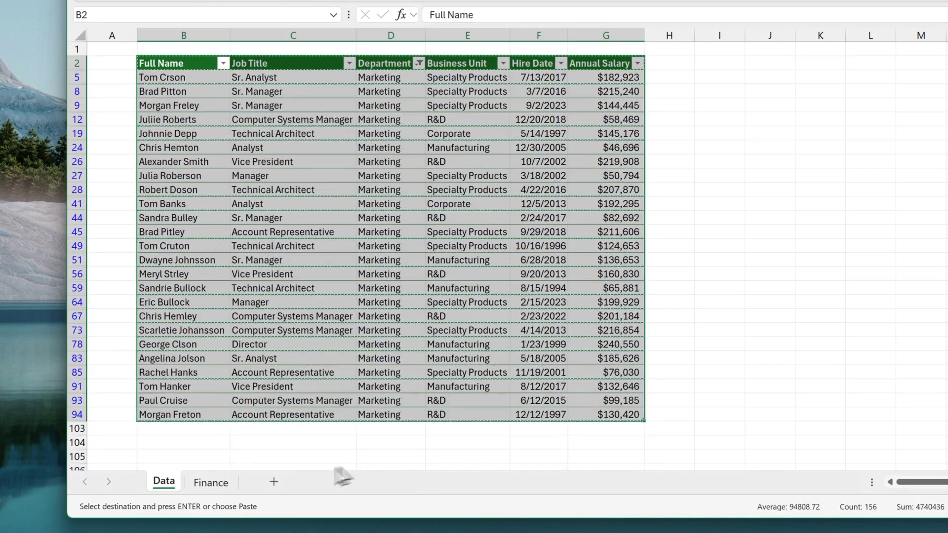
- Add a worksheet named Marketing and place it after the Finance sheet
click(273, 482)
double_click(217, 483)
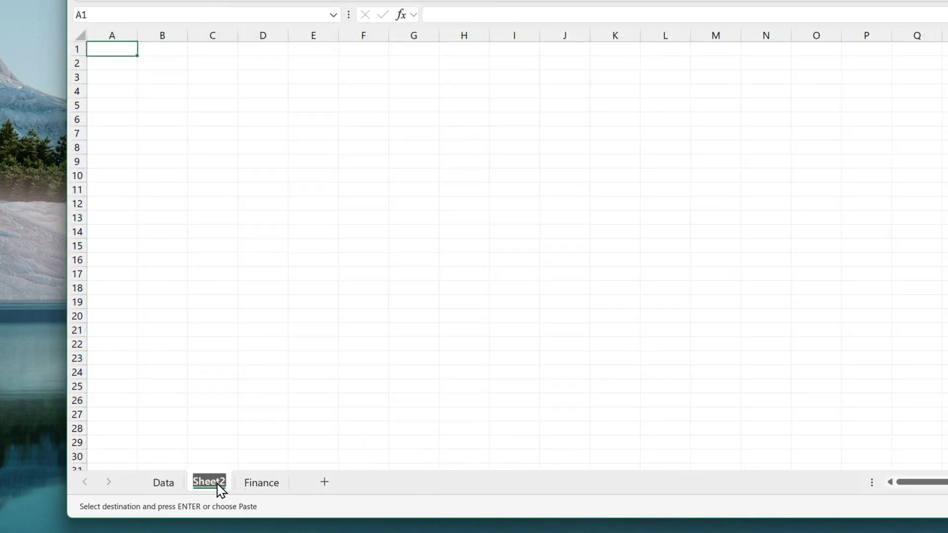
text(Marketing)
key(Return)
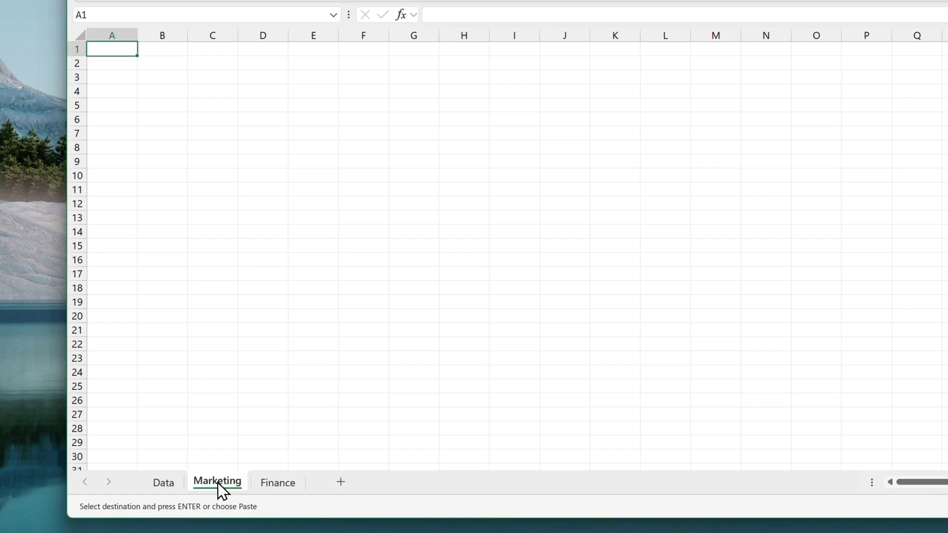
drag(307, 482, 308, 482)
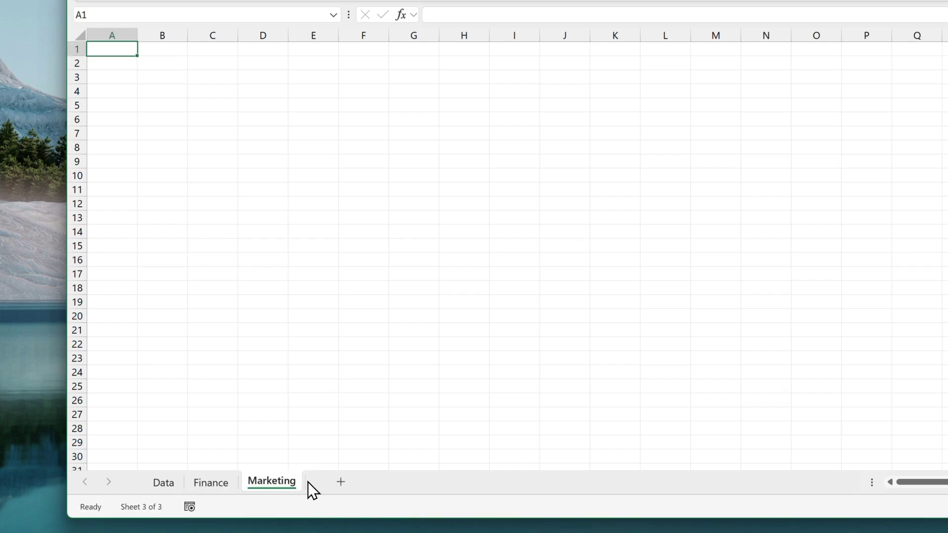
- Copy the Marketing-filtered table from the Data sheet to cell A1 of the Marketing sheet and autofit columns A to F
click(164, 486)
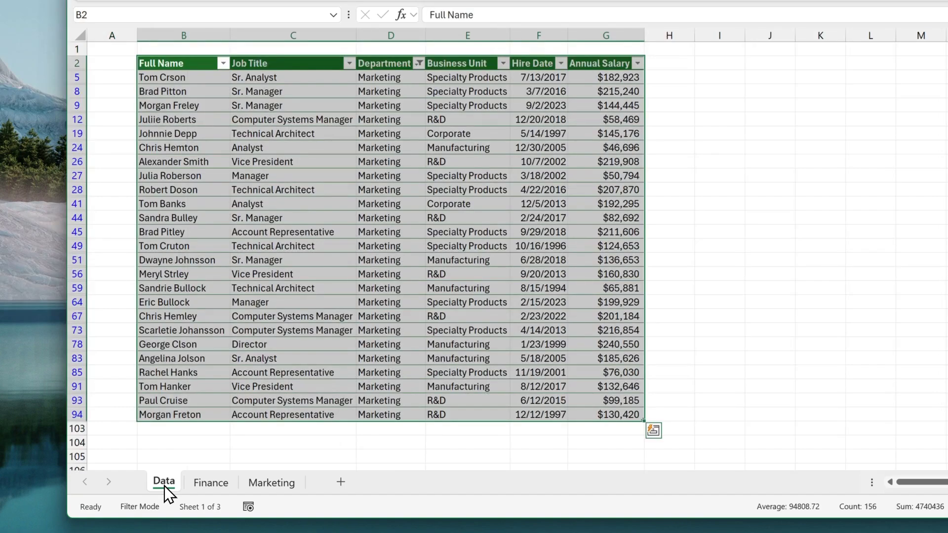
key(ctrl+c)
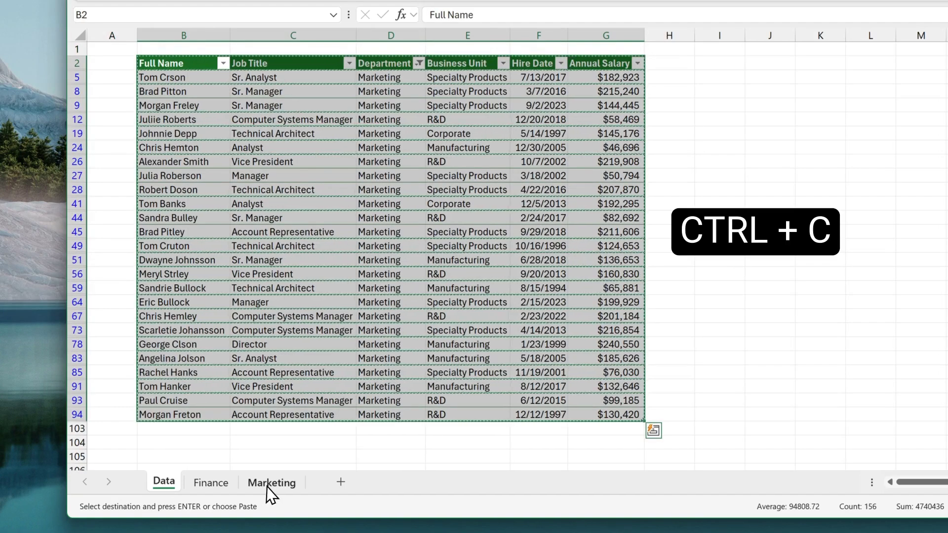
click(267, 486)
key(ctrl+v)
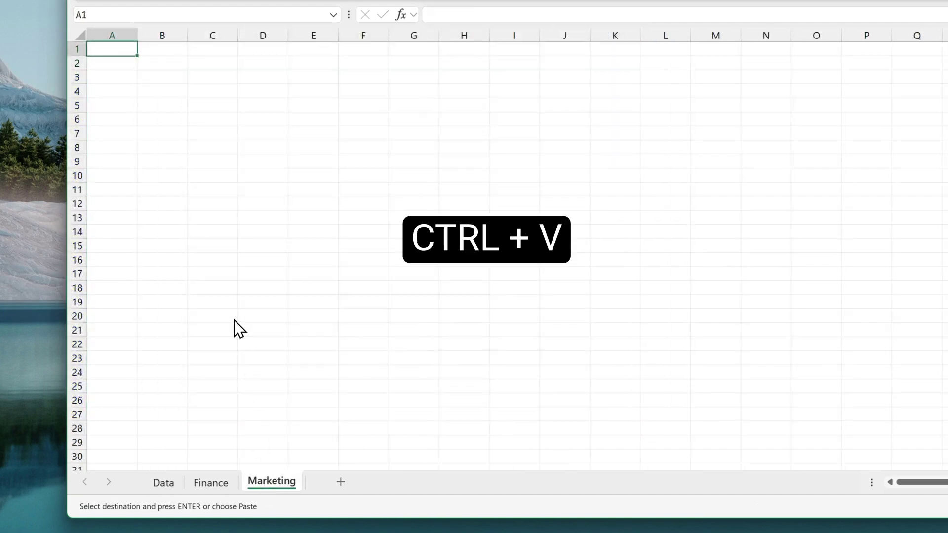
drag(112, 31, 367, 23)
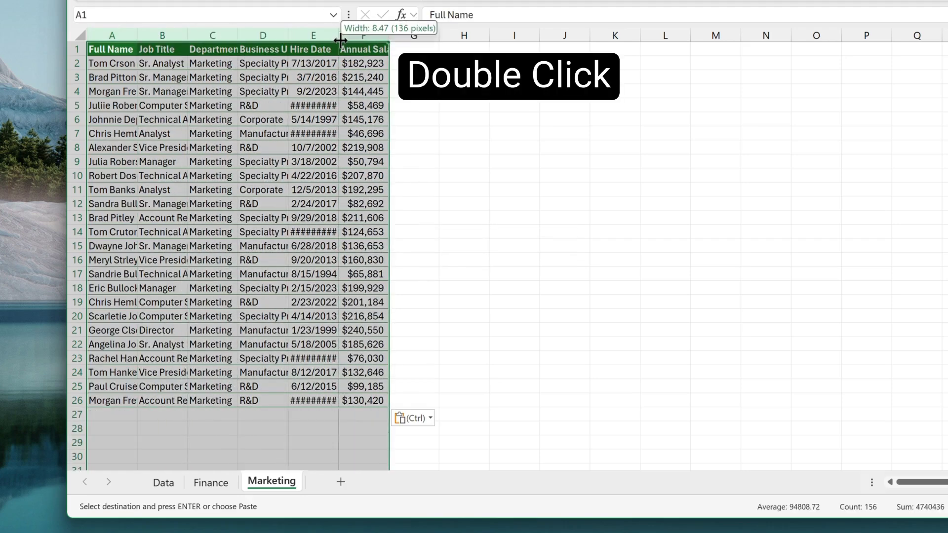
double_click(352, 36)
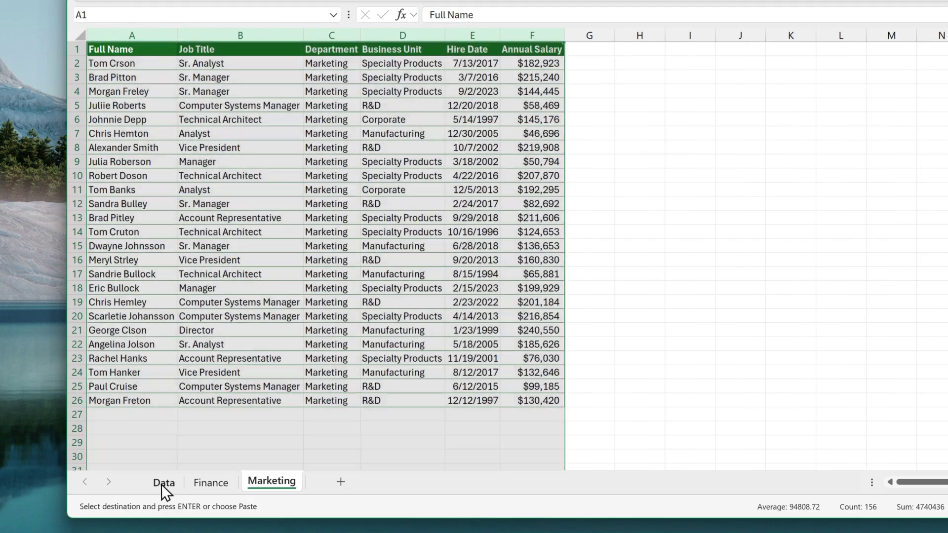
- Return to the Data sheet and open the filter options of the Department column
click(163, 483)
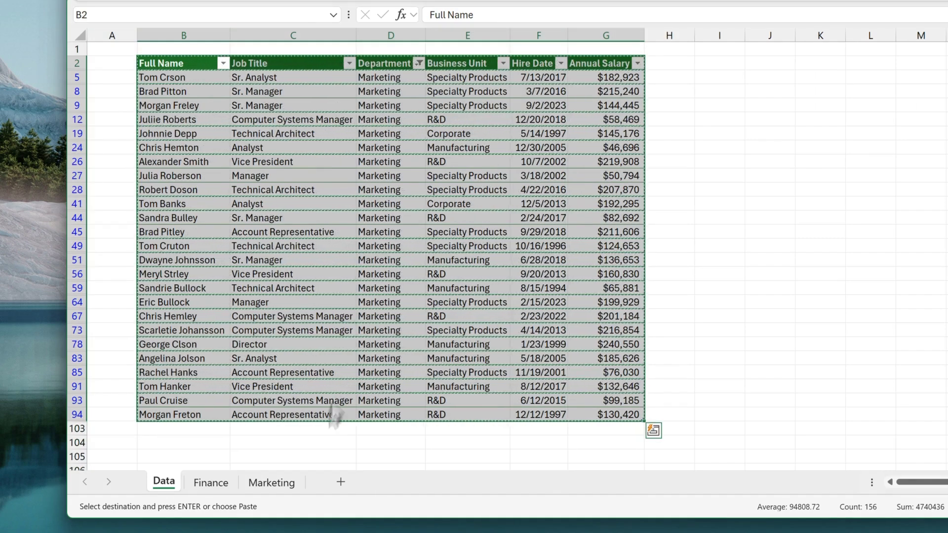
click(419, 63)
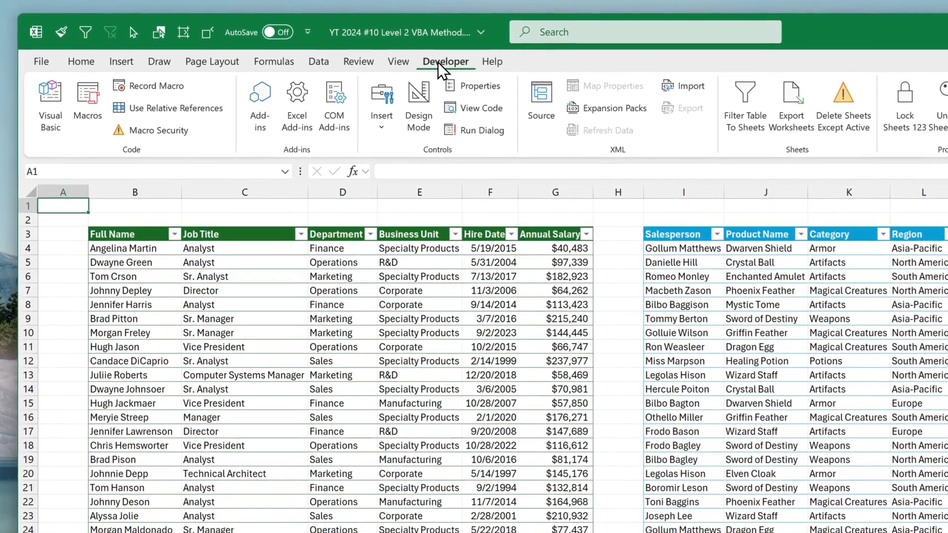
- Split the green table into sheets by Department with Filter Table To Sheets, using cell D7 and sort order 1 (A-Z), and check the new sheets
click(751, 136)
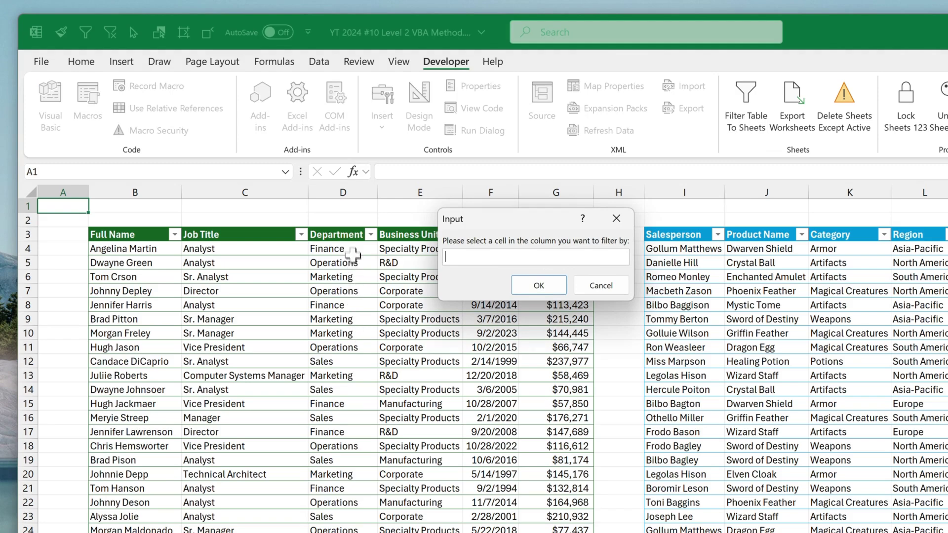
click(367, 294)
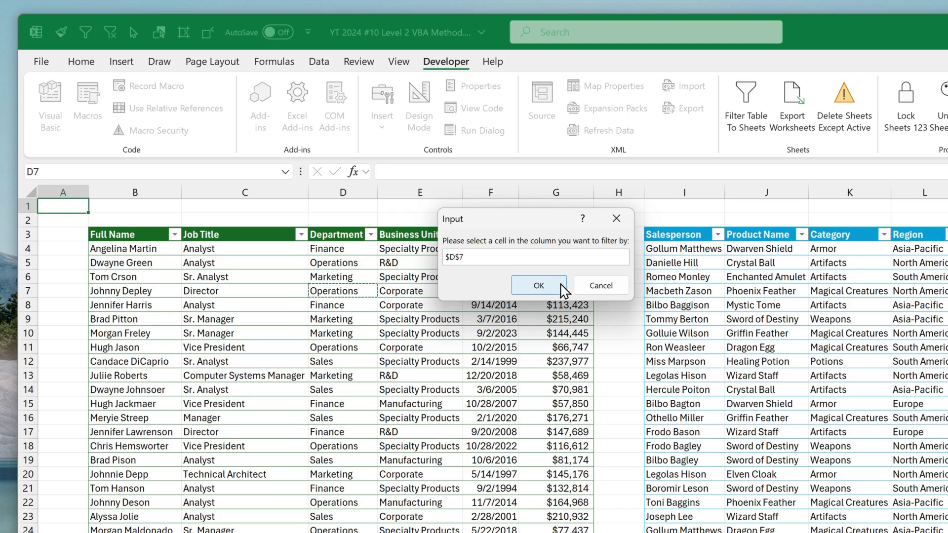
click(538, 285)
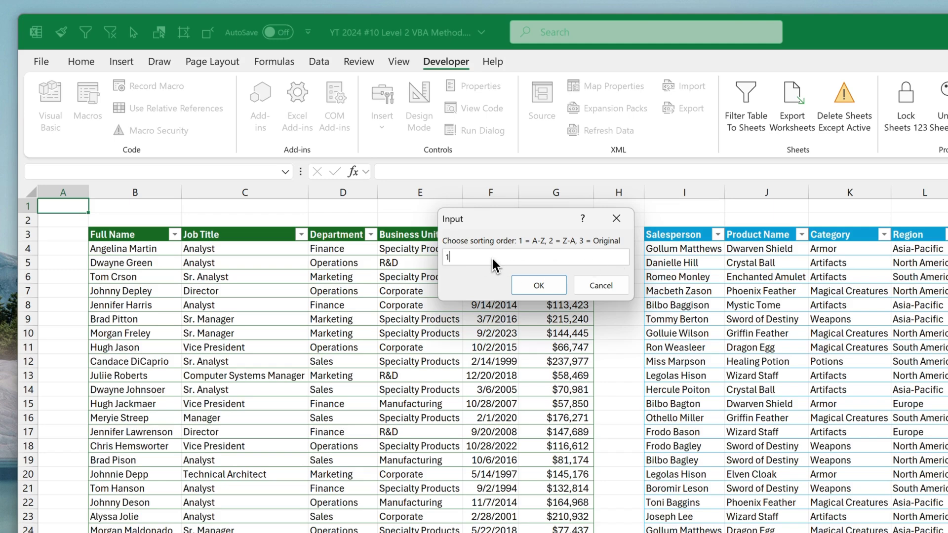
click(559, 289)
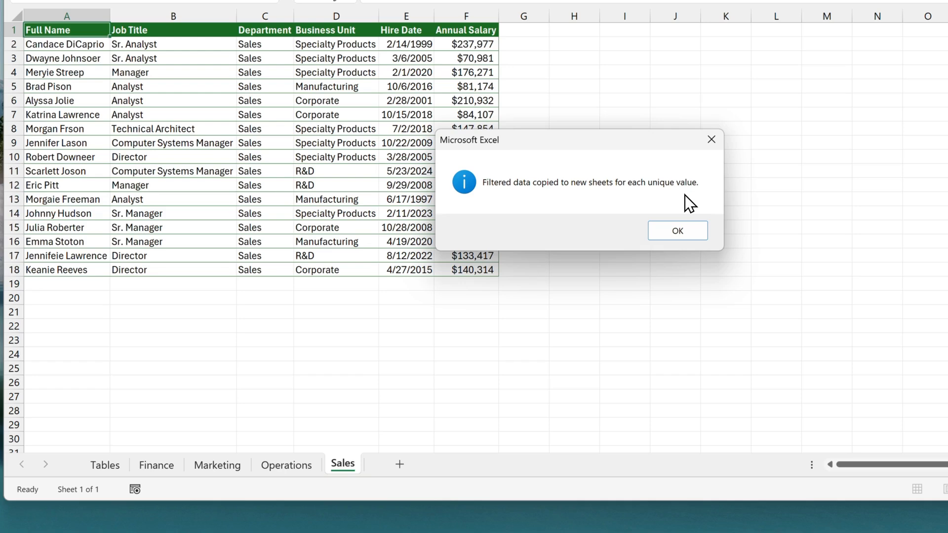
click(697, 228)
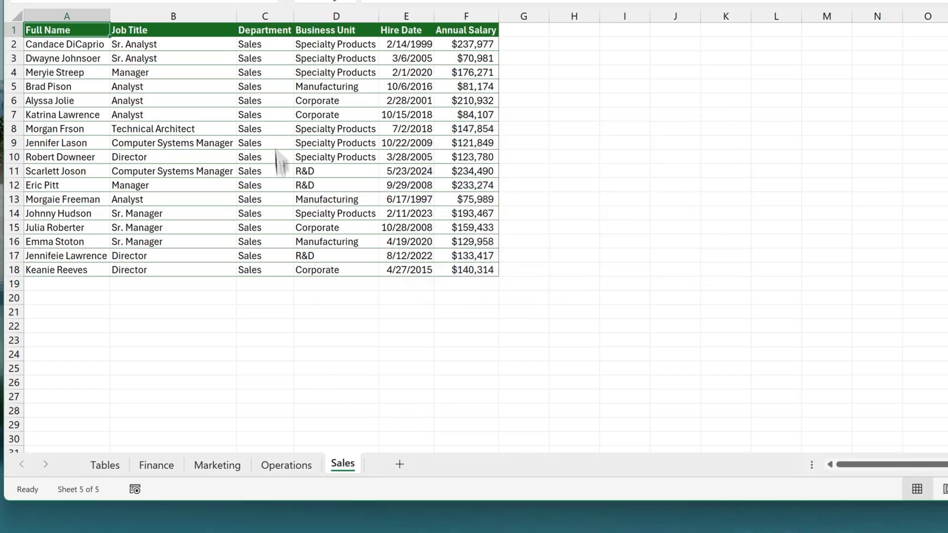
click(303, 467)
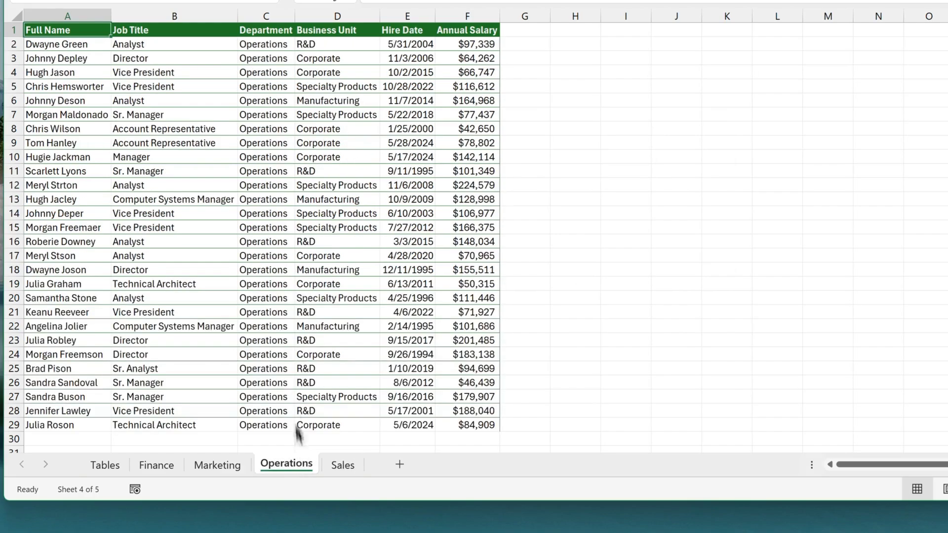
click(226, 472)
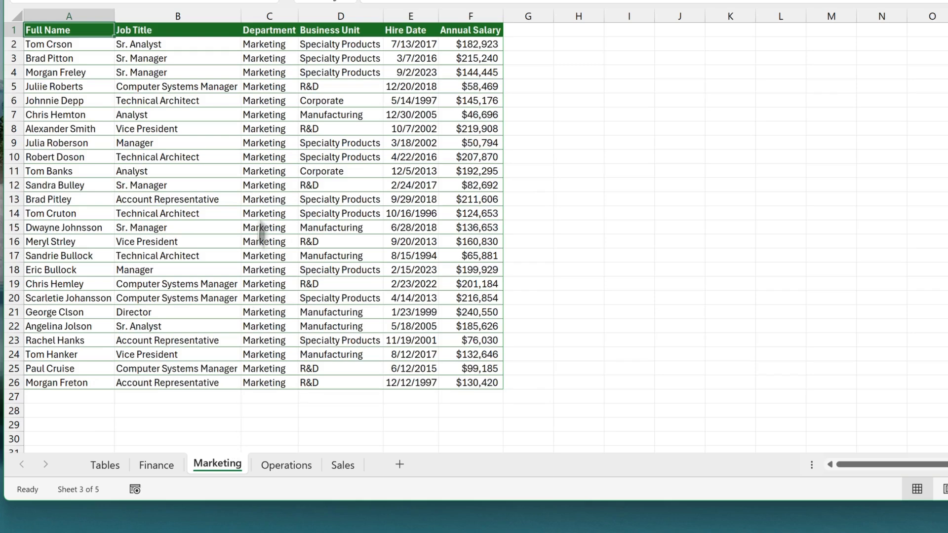
click(174, 468)
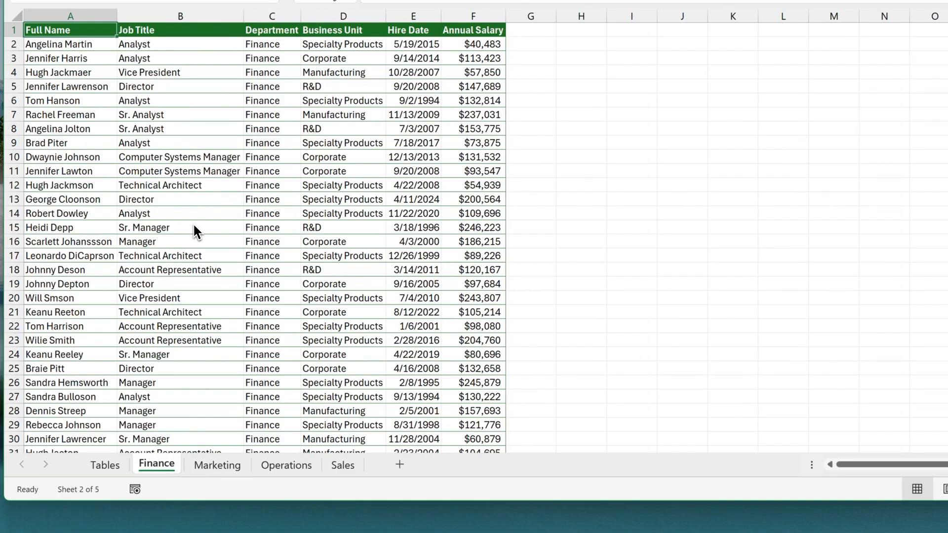
- From the Tables sheet, split the blue table into sheets by Category using cell K10 and sort order 2 (Z-A), and check the new sheets
click(111, 468)
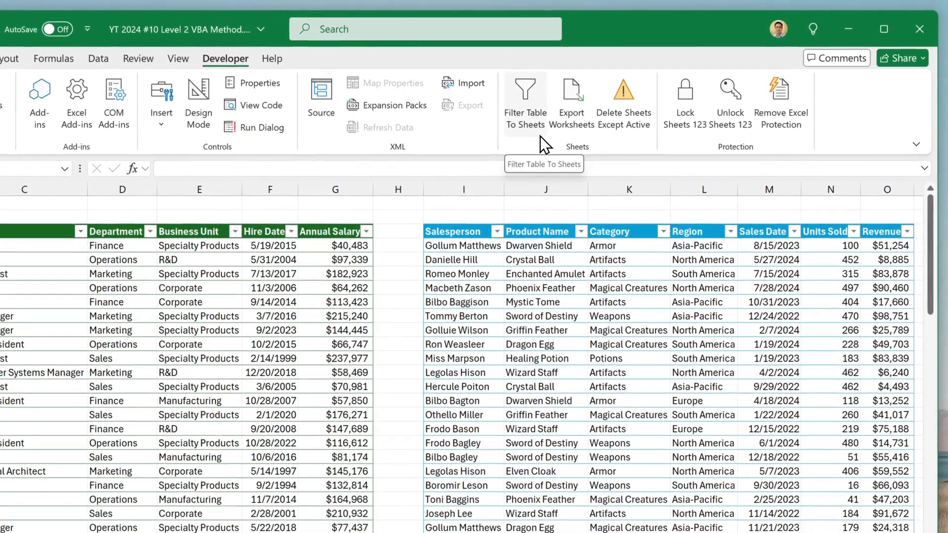
click(538, 131)
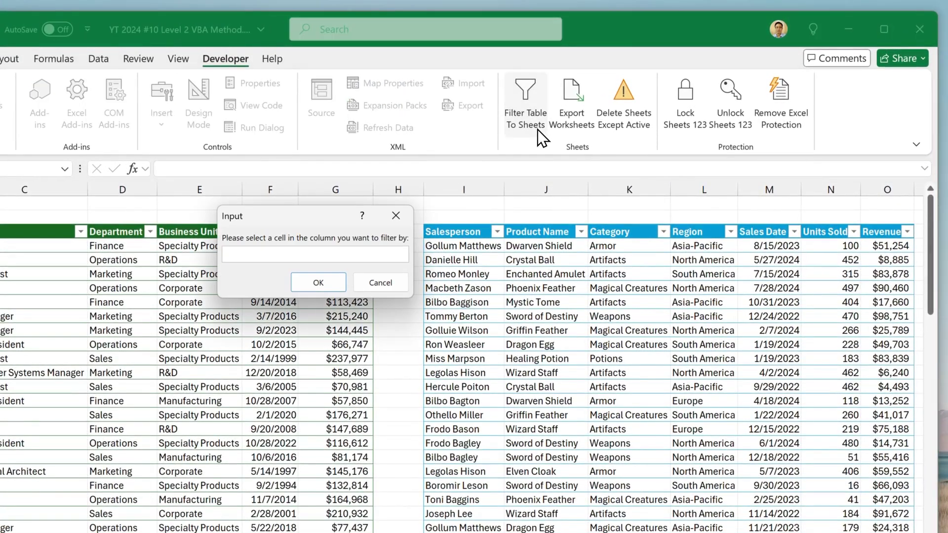
click(641, 332)
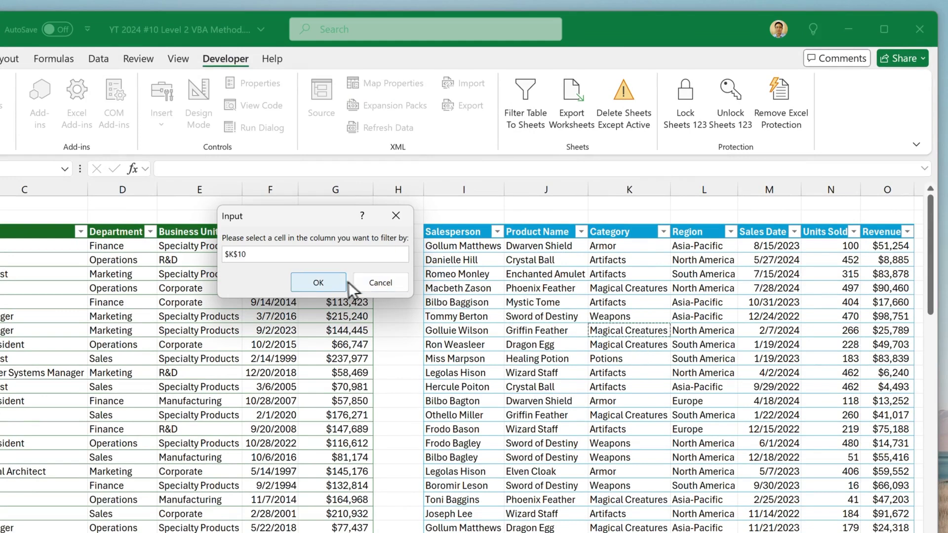
click(325, 283)
text(2)
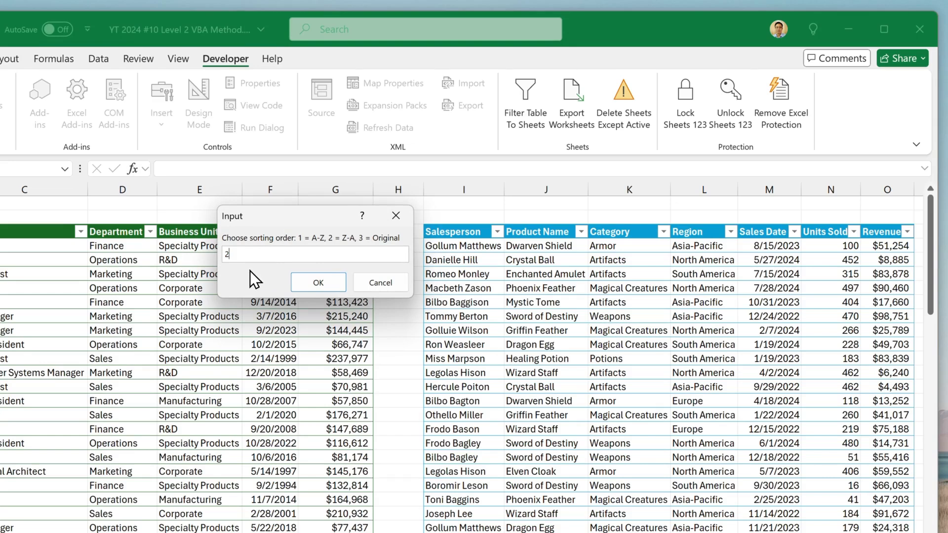
click(337, 286)
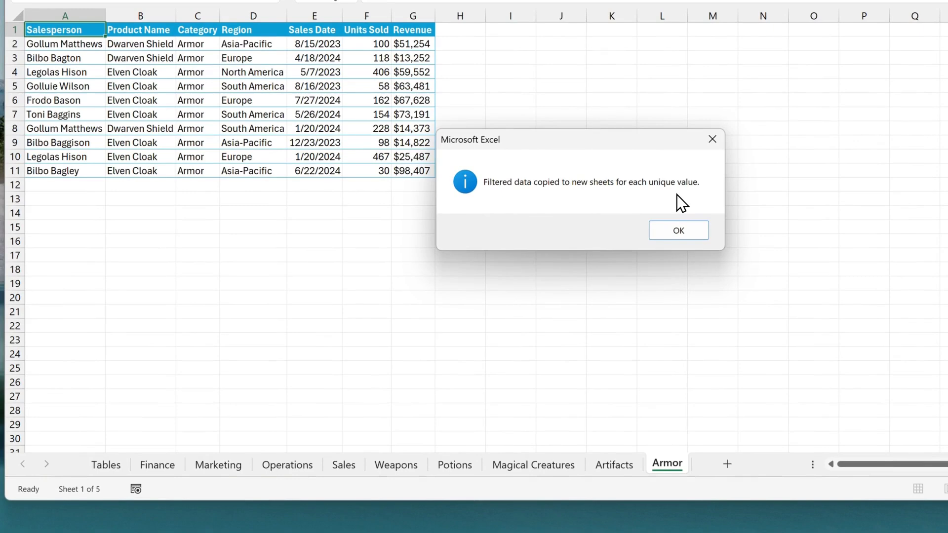
click(679, 231)
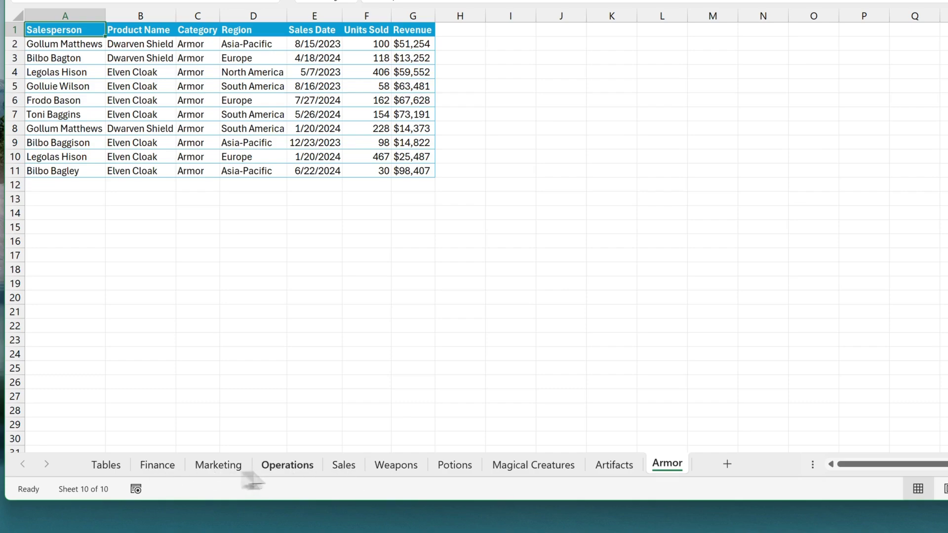
click(603, 467)
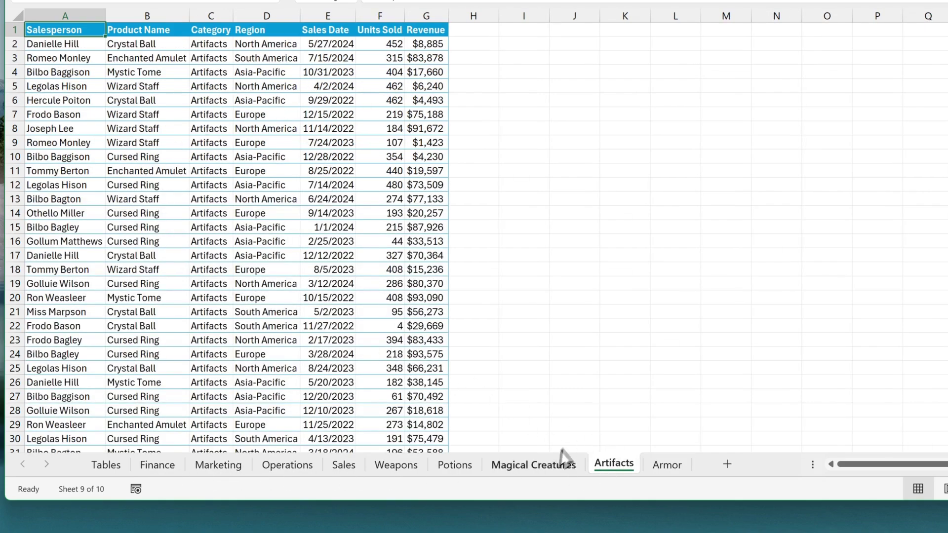
click(564, 466)
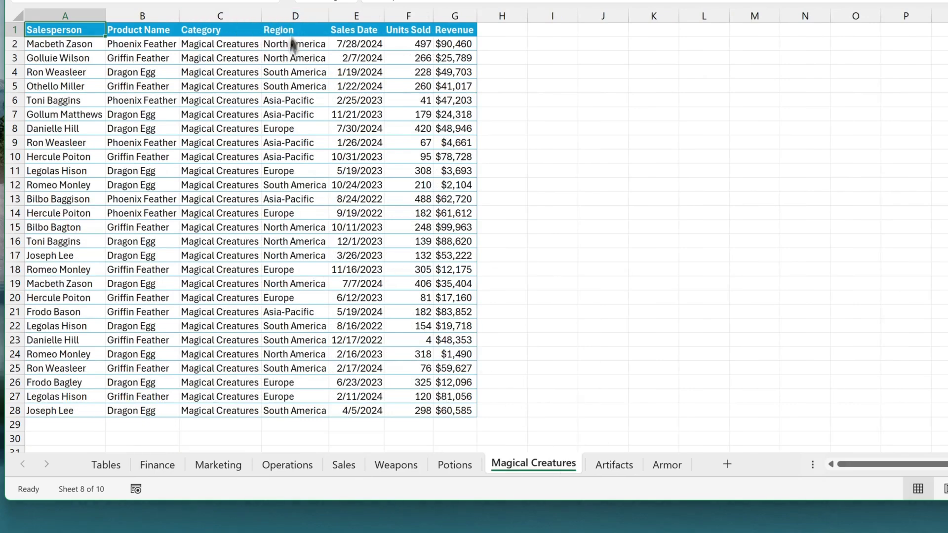
click(463, 464)
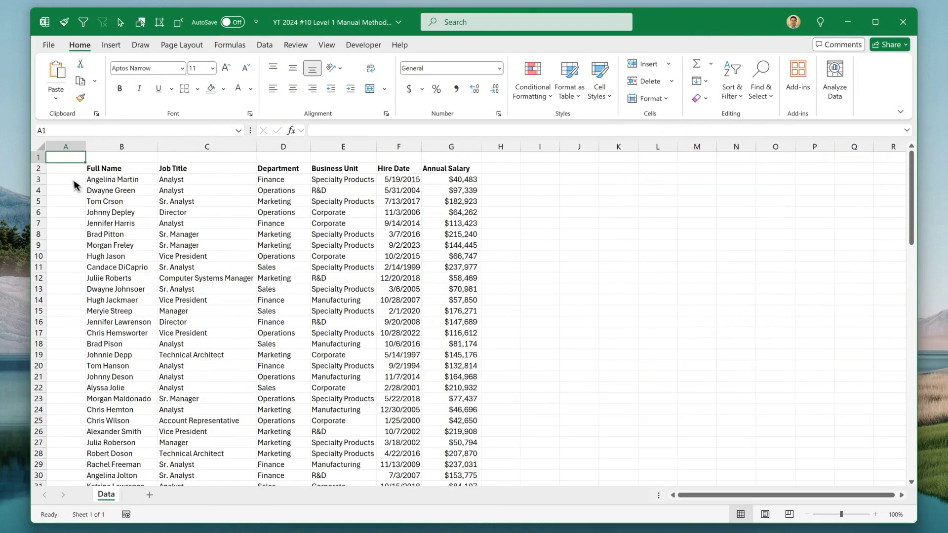
- Convert the employee data in B2:G102 to a table with headers and apply a table style with a green header row
click(37, 168)
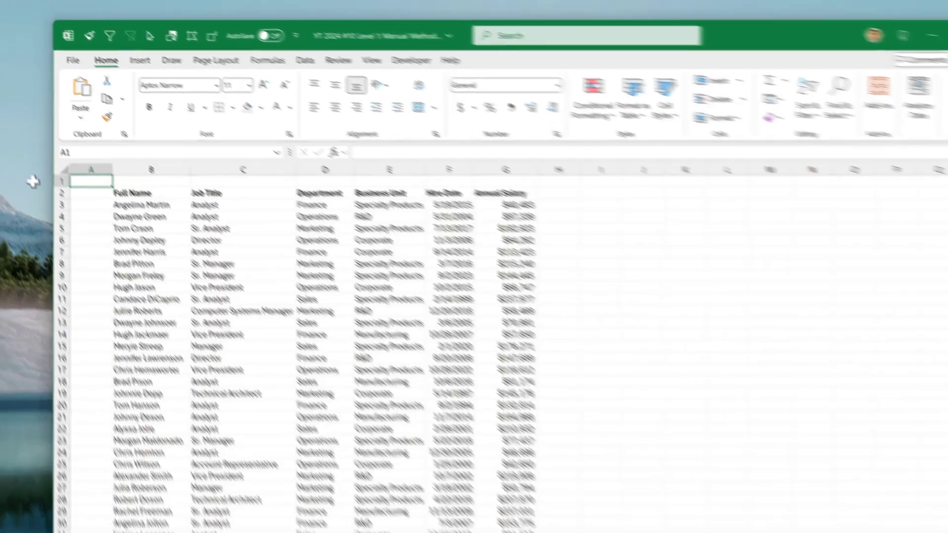
click(66, 157)
click(116, 49)
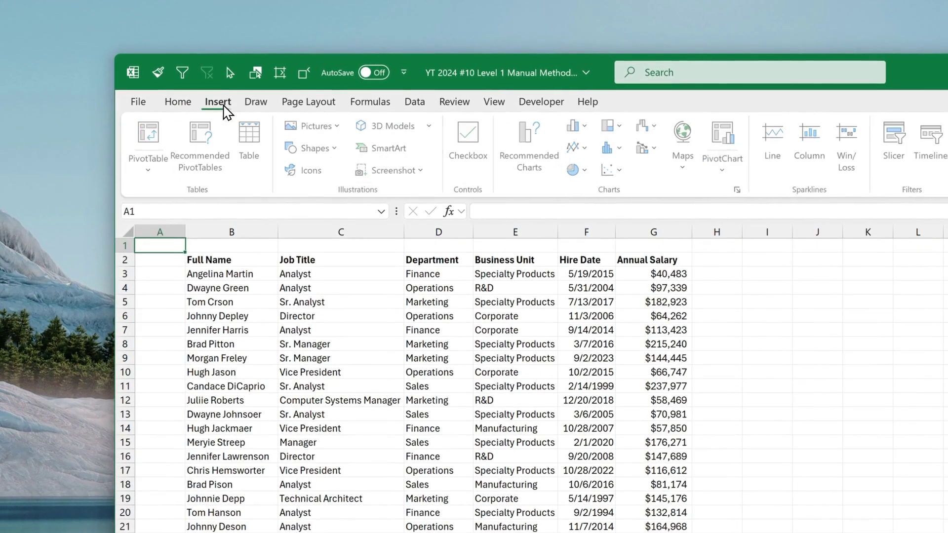
click(250, 148)
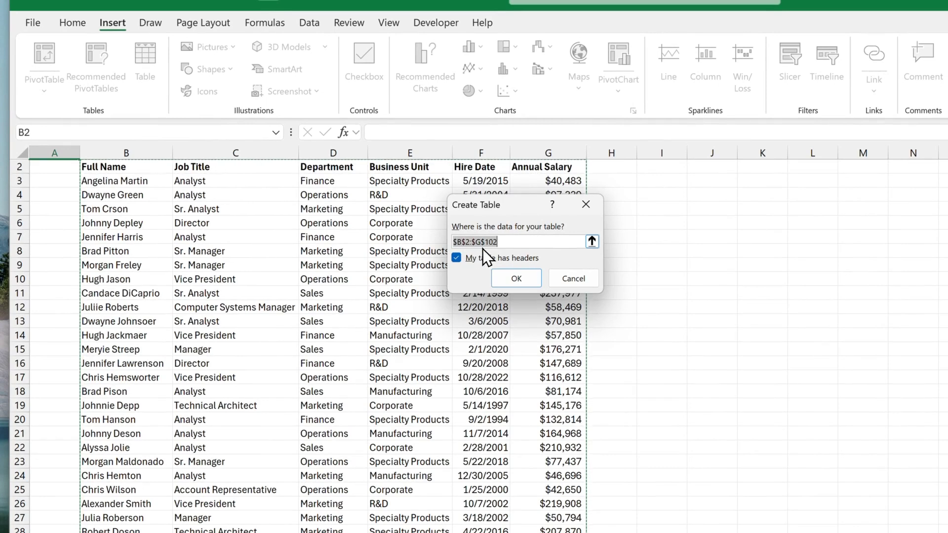
click(532, 283)
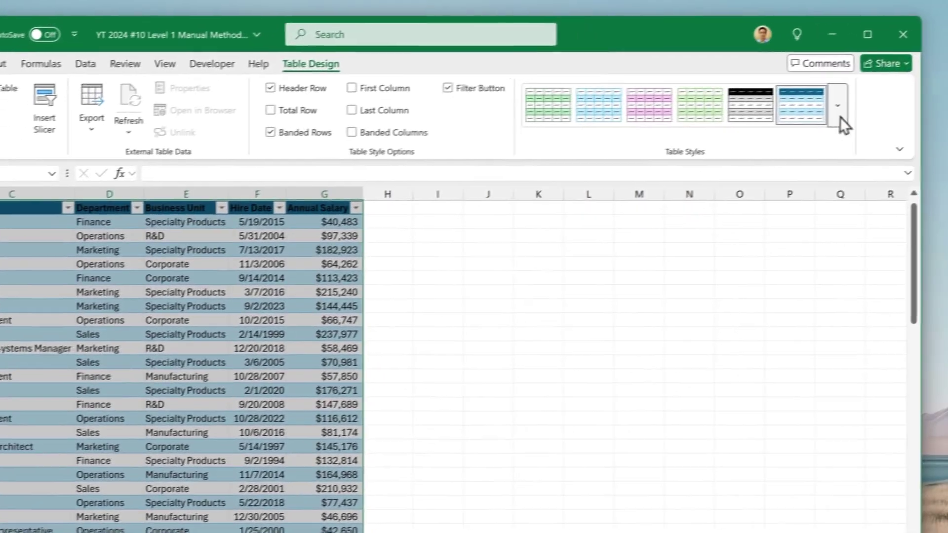
click(839, 127)
click(712, 182)
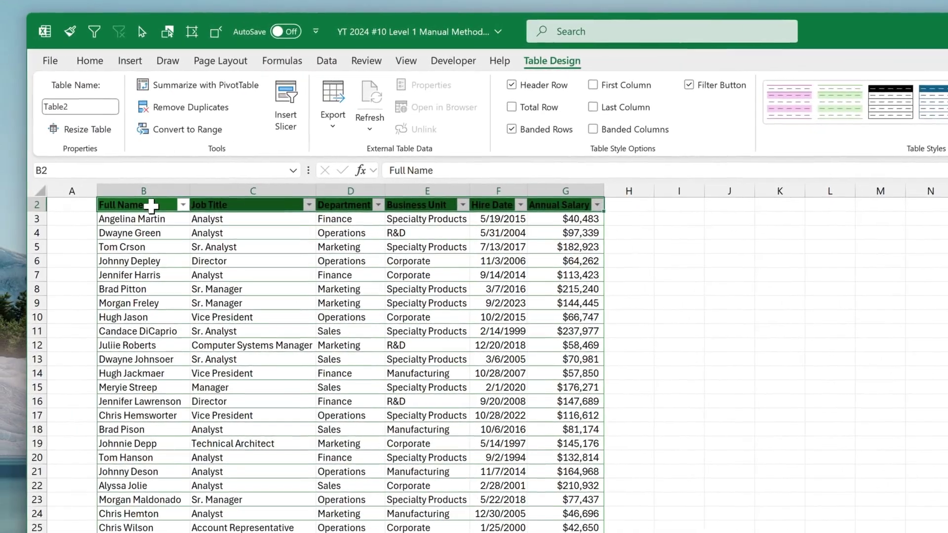
- Set the table header row's font color to white and open the filter options of the Department column
drag(150, 204, 615, 207)
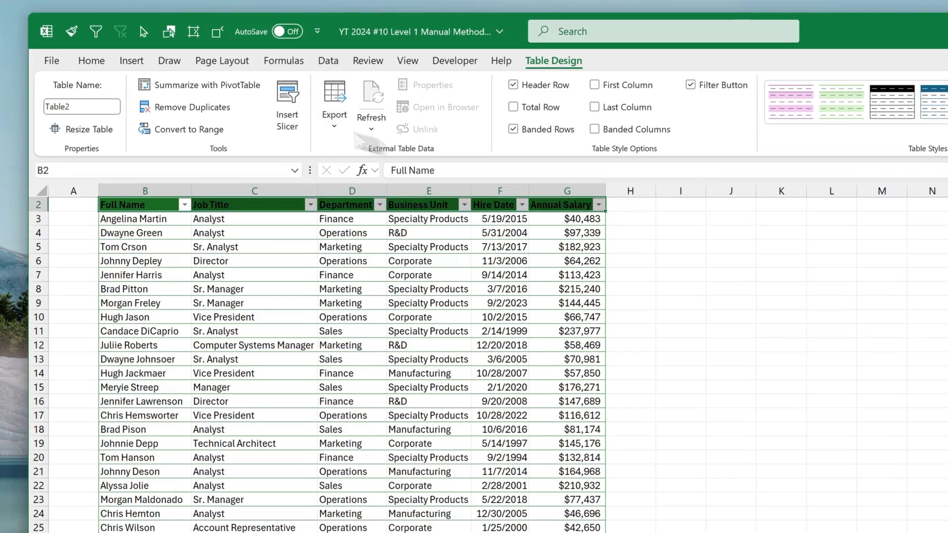
click(93, 61)
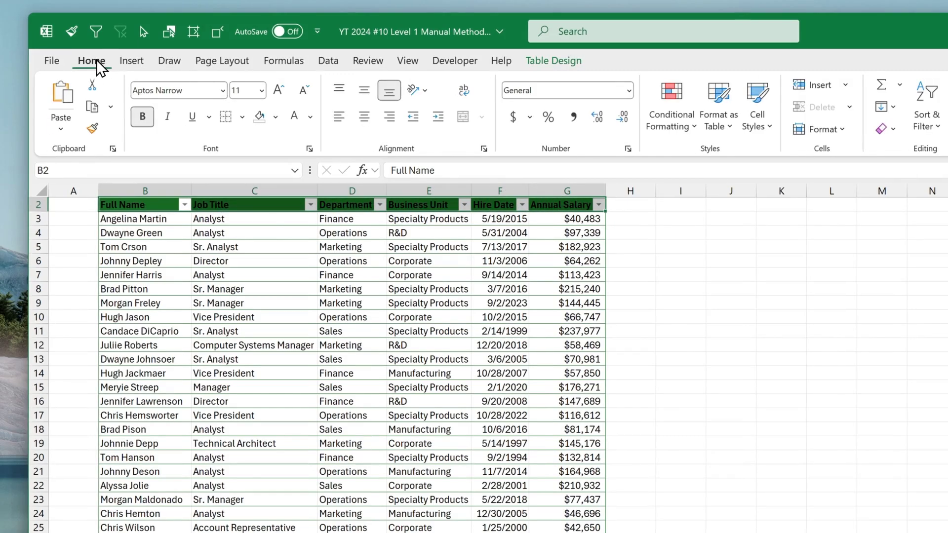
click(310, 122)
click(299, 211)
click(168, 219)
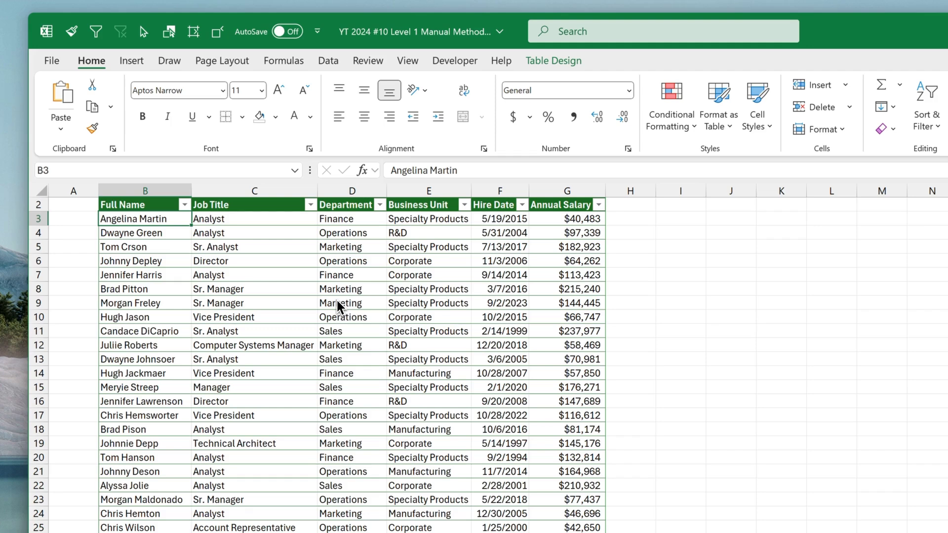
click(380, 204)
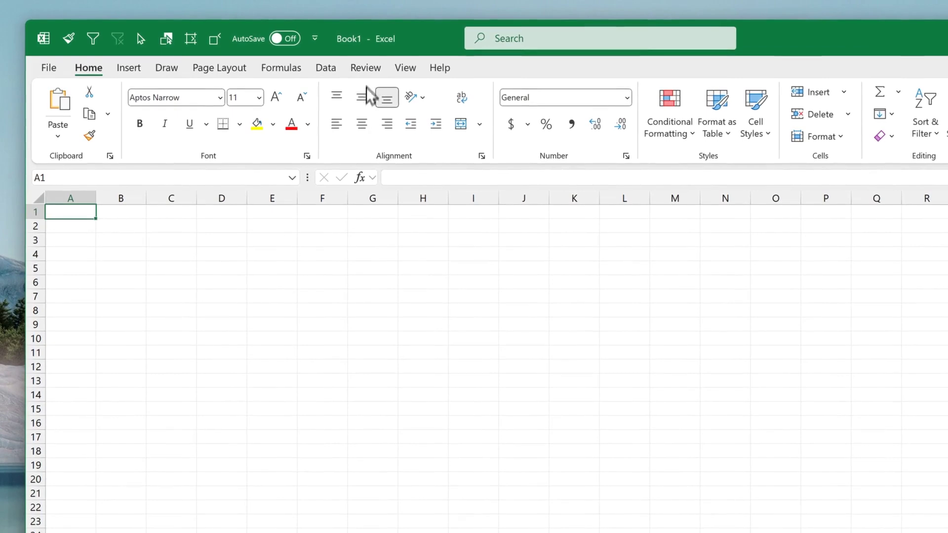
- In the blank workbook Book1, customize the ribbon to include the Developer tab and display it
right_click(368, 76)
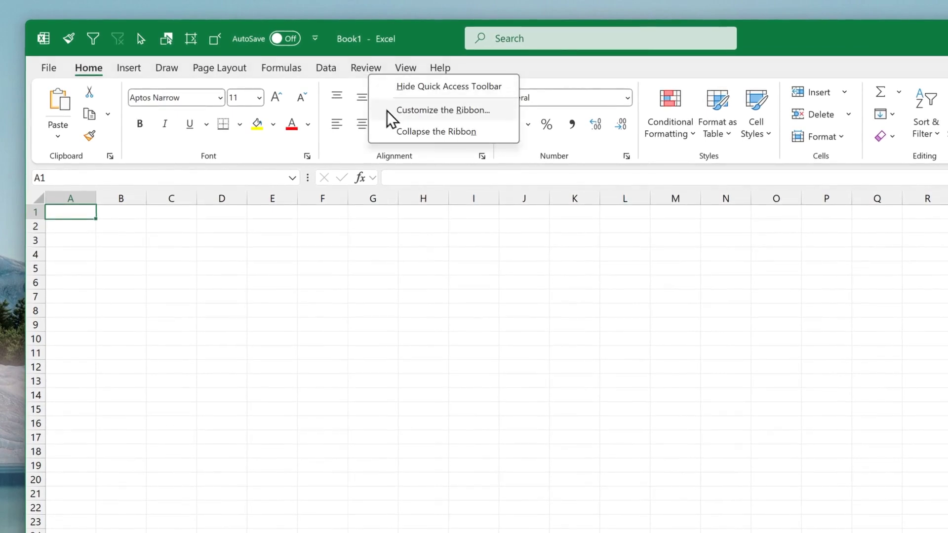
click(506, 116)
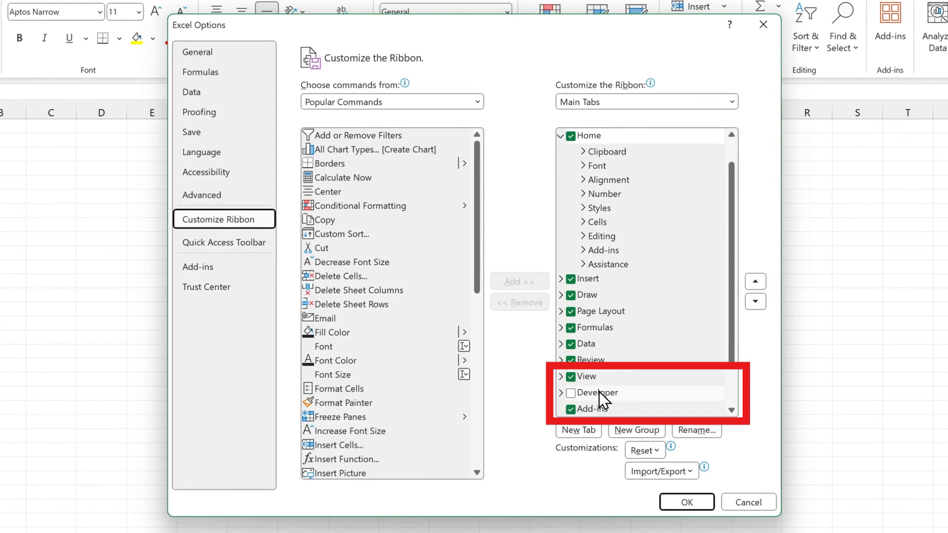
click(570, 393)
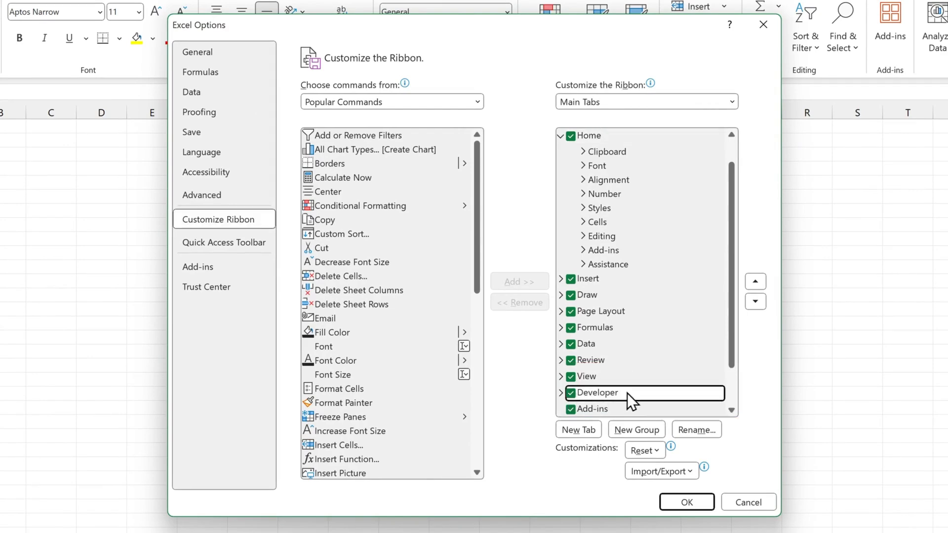
click(699, 501)
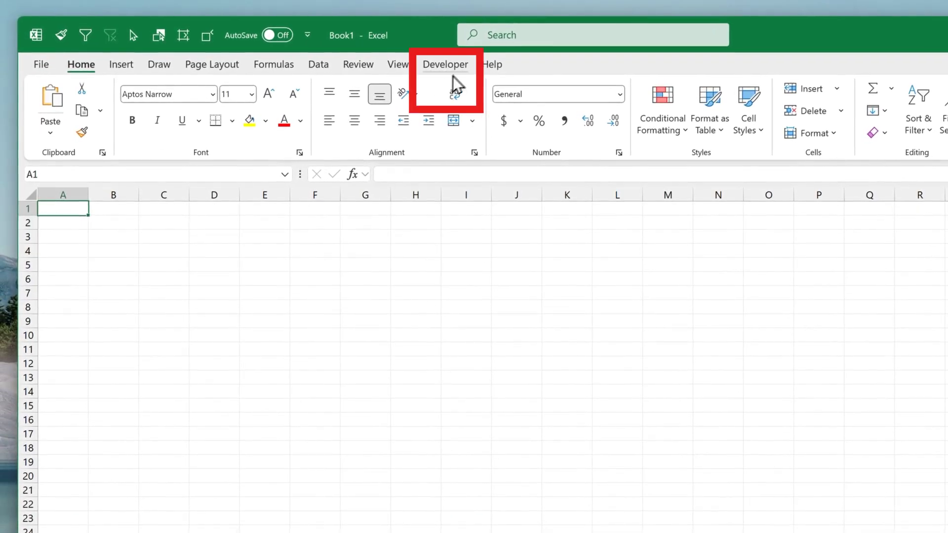
click(447, 70)
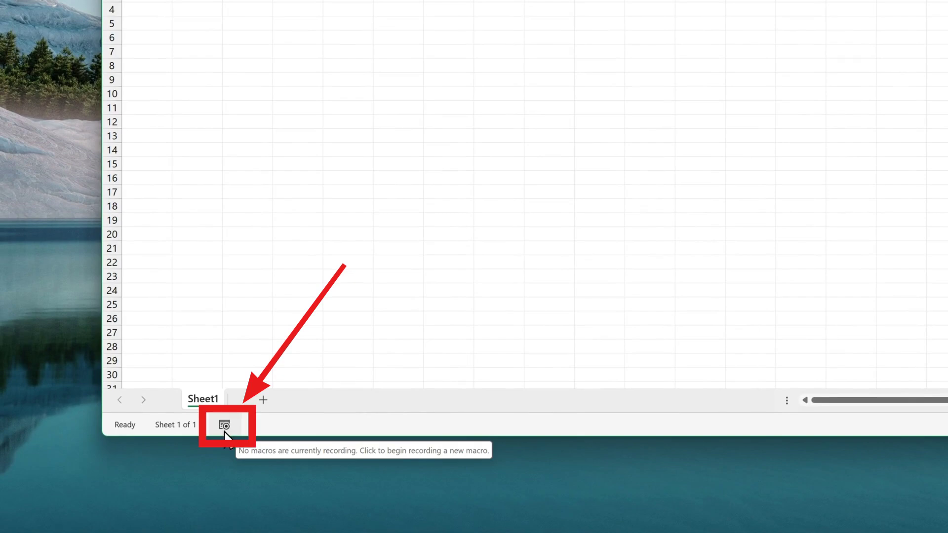
- Start recording a macro under the default name, stored in the Personal Macro Workbook
click(224, 428)
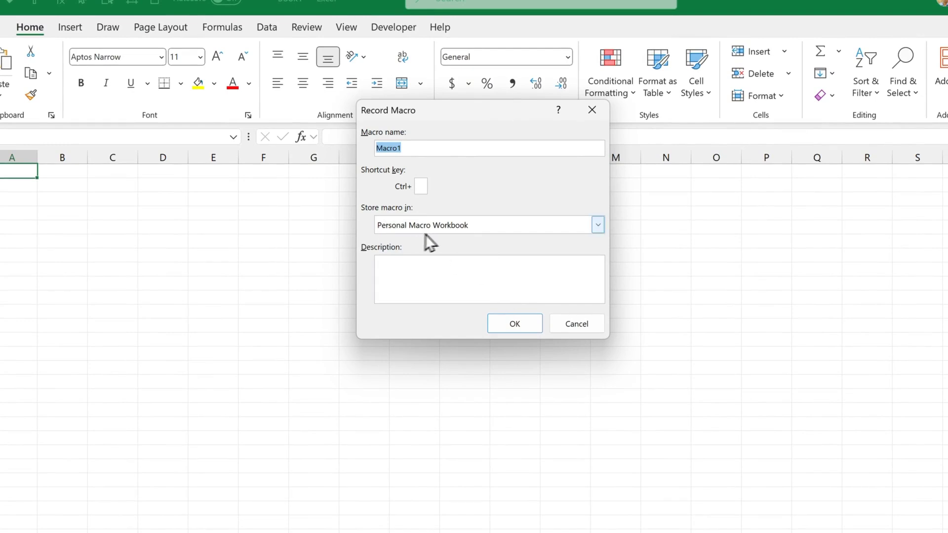
click(498, 226)
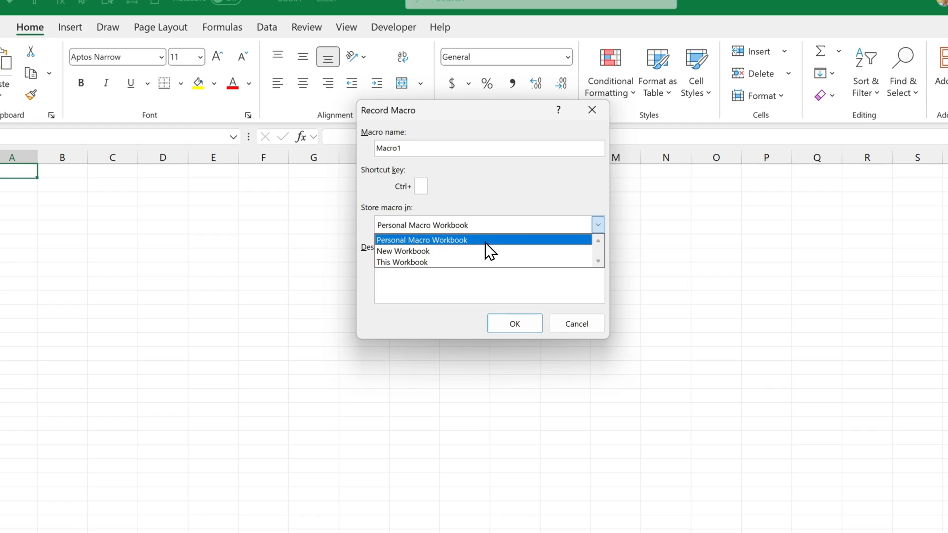
click(482, 241)
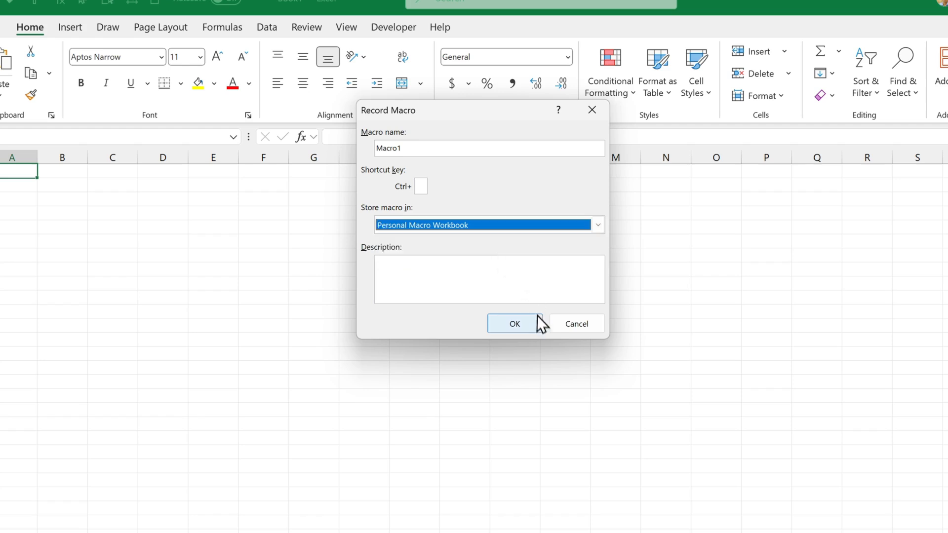
click(525, 327)
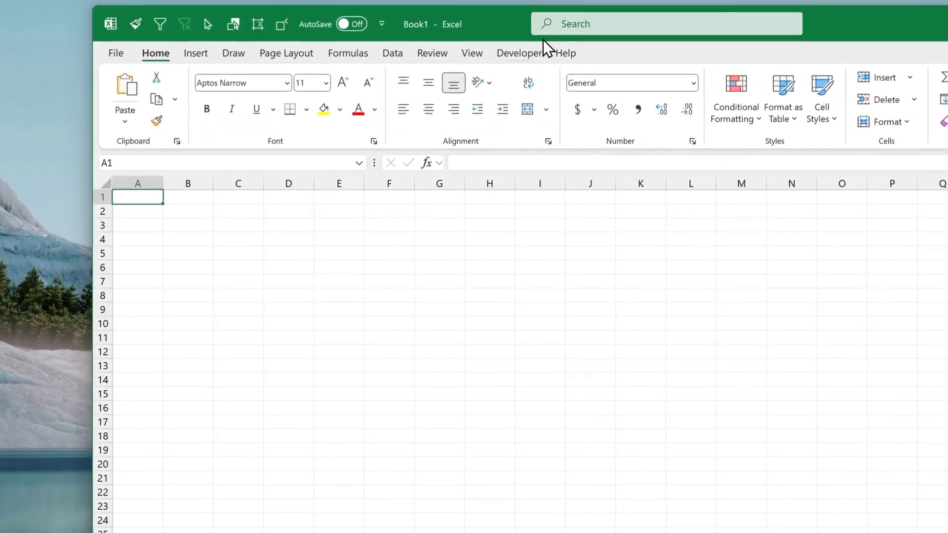
- Open the Visual Basic editor and delete the Macro1 procedure from Module1 of PERSONAL.XLSB, keeping the Option Explicit line
click(540, 53)
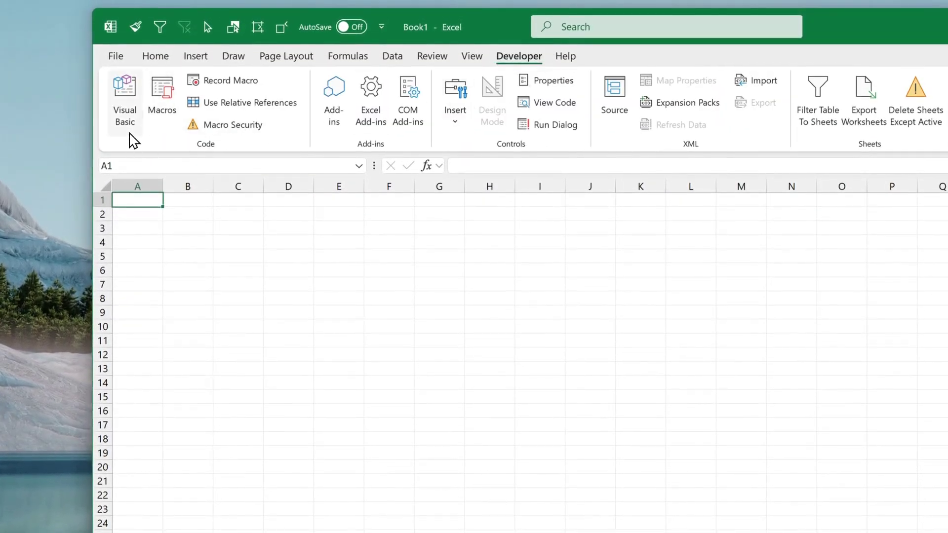
click(127, 123)
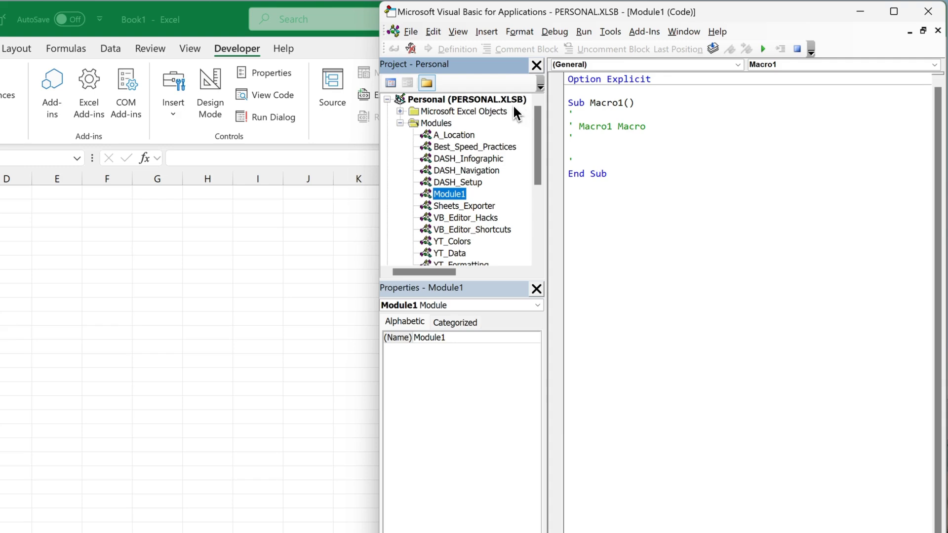
drag(621, 174, 560, 89)
key(Delete)
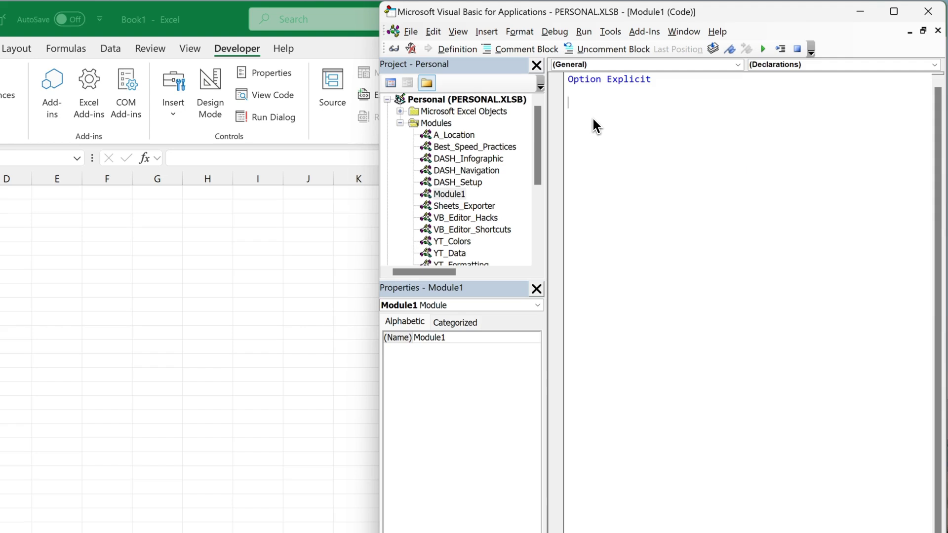
- Rename Module1 in the PERSONAL.XLSB project as Filter_Table_To_Sheets
click(450, 195)
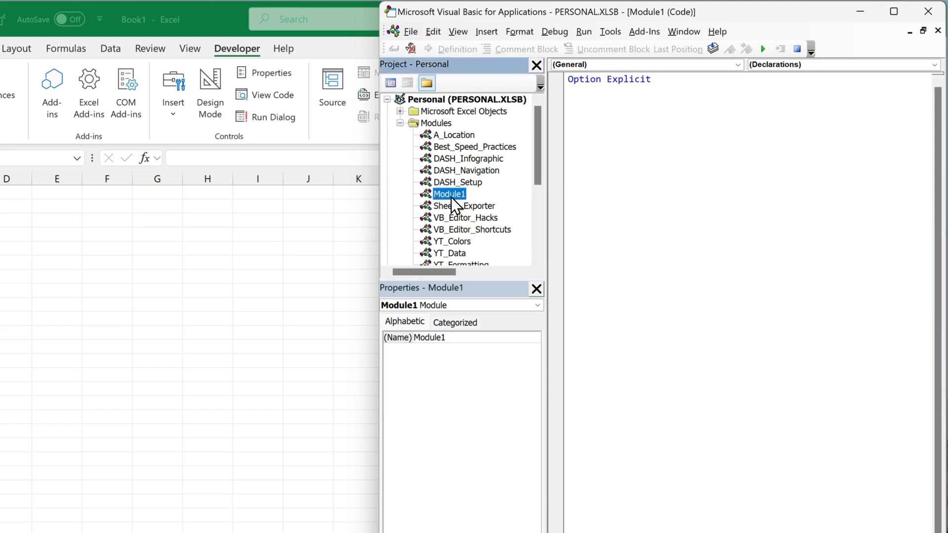
click(454, 337)
drag(455, 337, 413, 338)
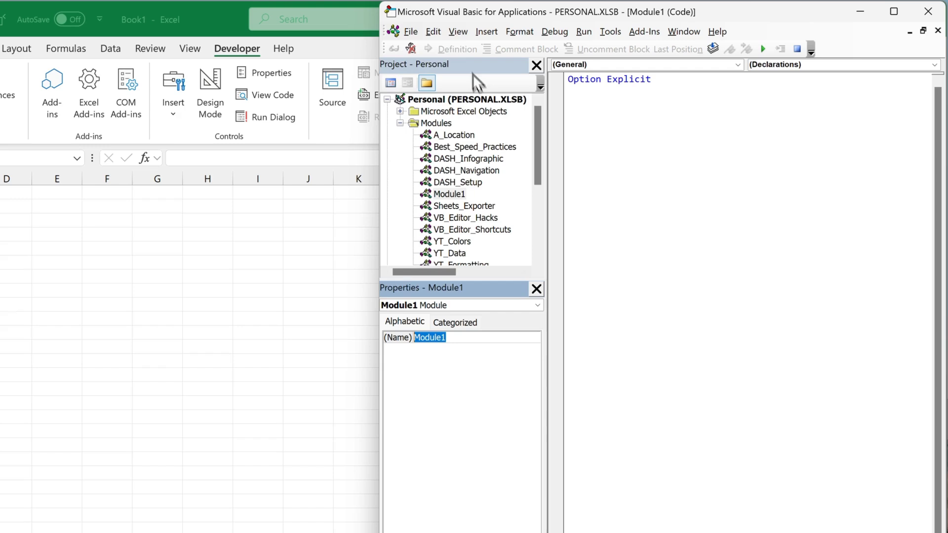
click(457, 32)
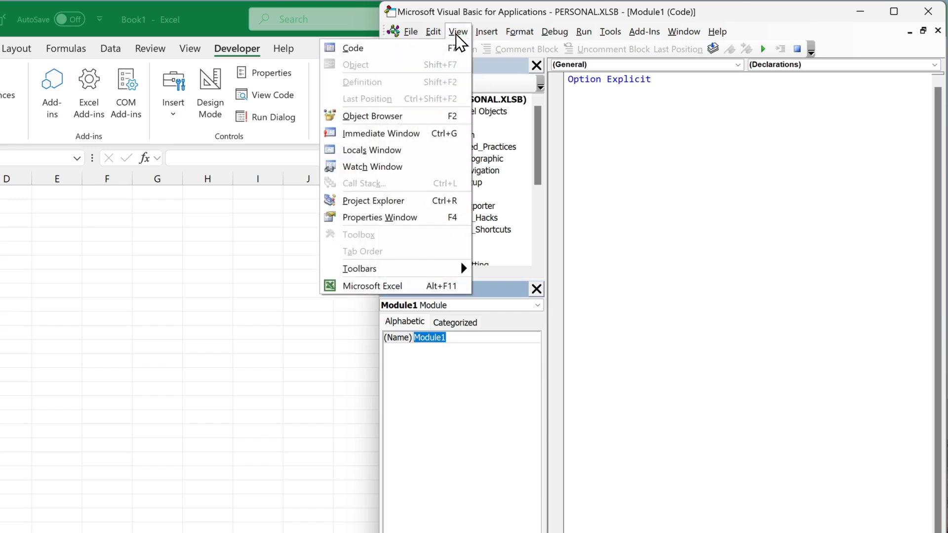
click(430, 220)
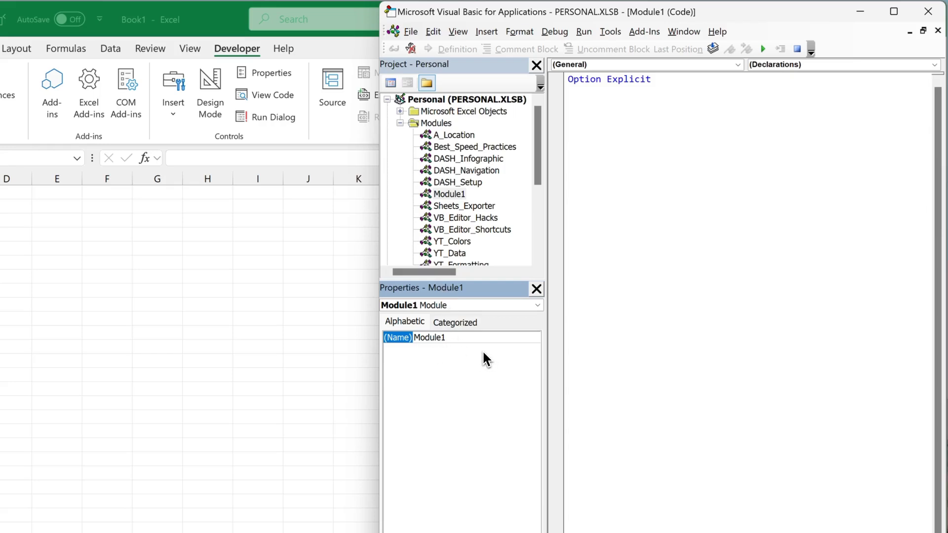
click(422, 337)
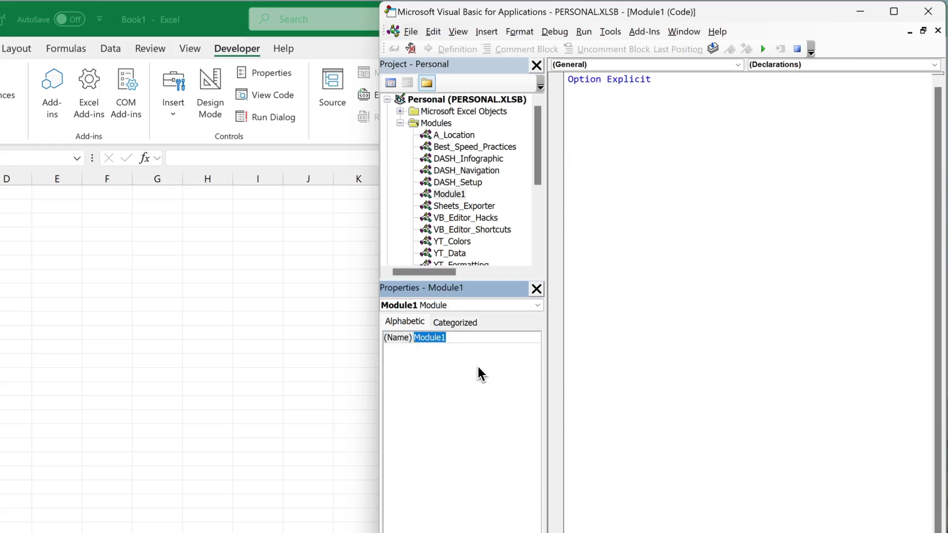
text(Filter_Table_To_Sheets)
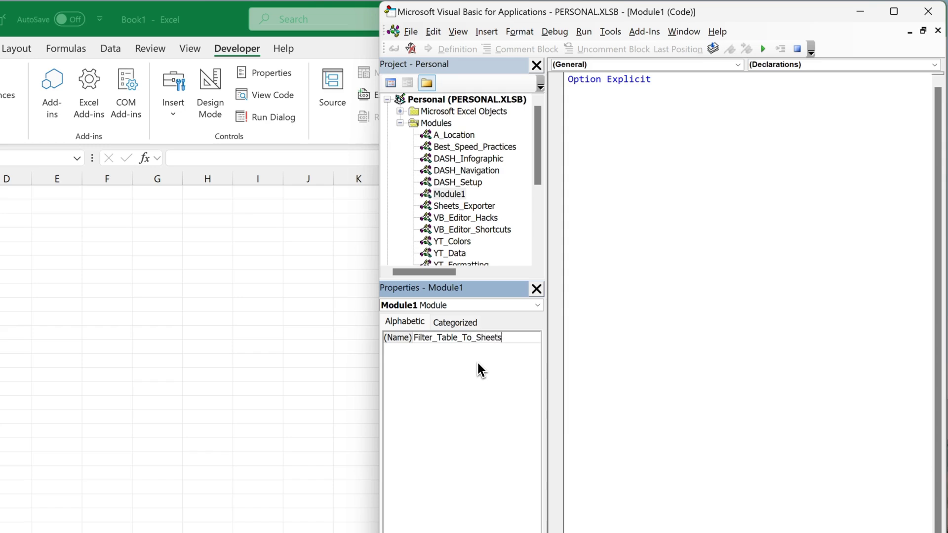
key(Return)
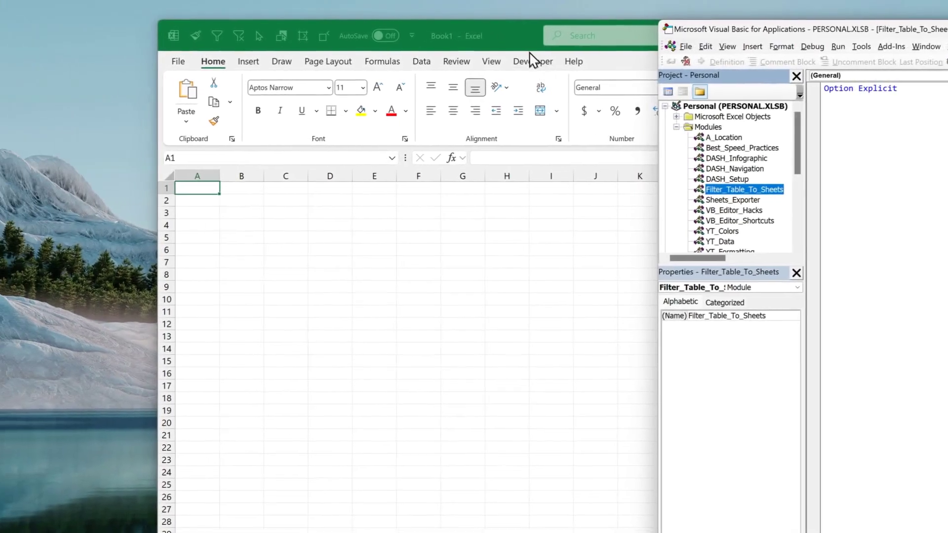
- Return to Excel and open the recent workbook YT 2024 #10 Level 2 VBA Method.xlsm
key(alt+F11)
click(187, 62)
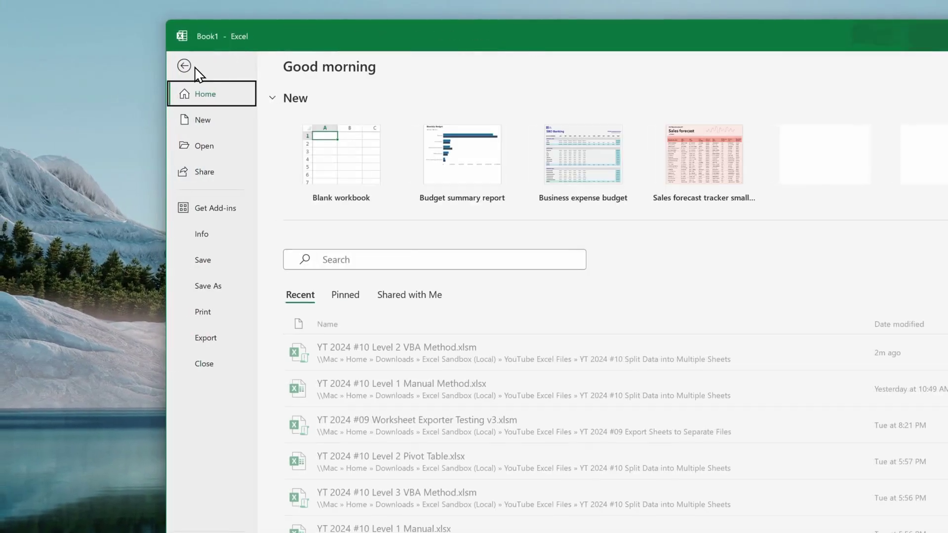
click(221, 149)
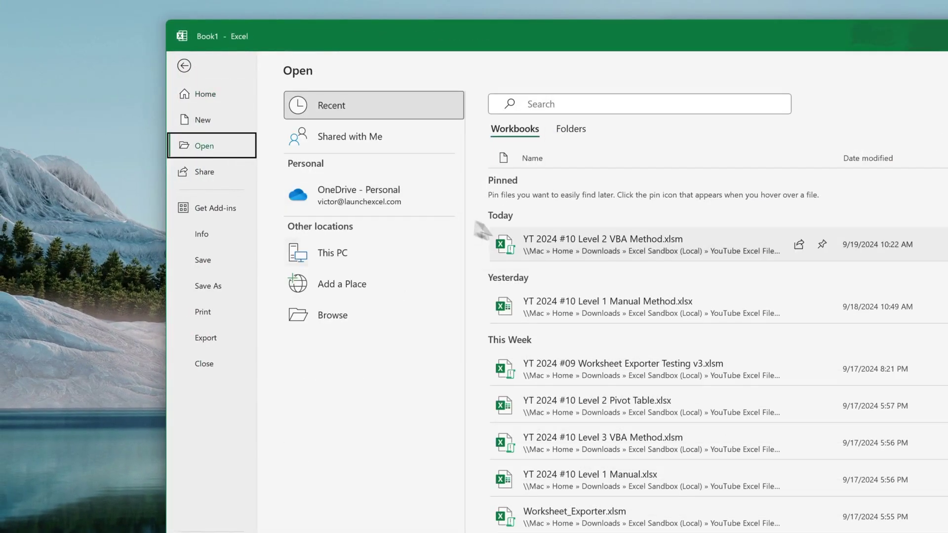
click(696, 244)
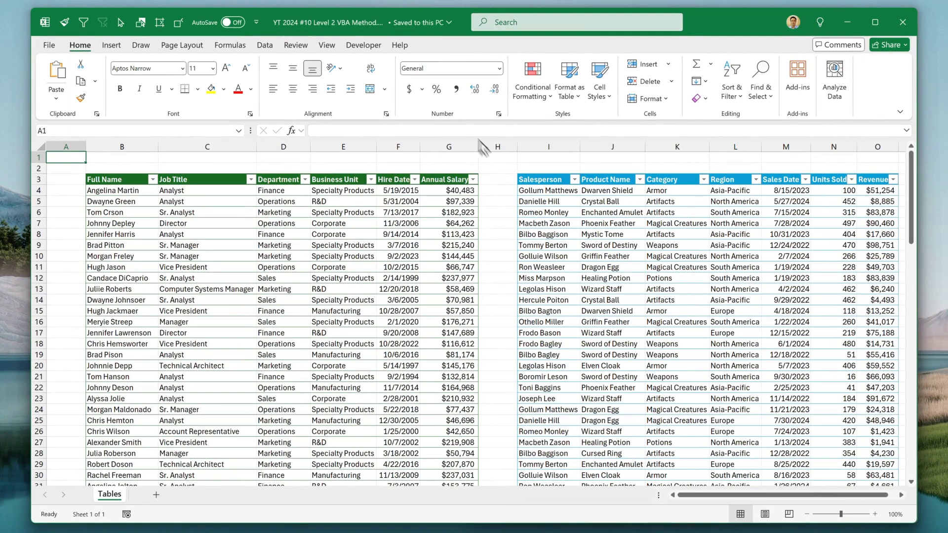
- Display the opened workbook's Filter_Table_To_Sheets module in the Visual Basic editor and copy all of its code
click(364, 45)
click(61, 101)
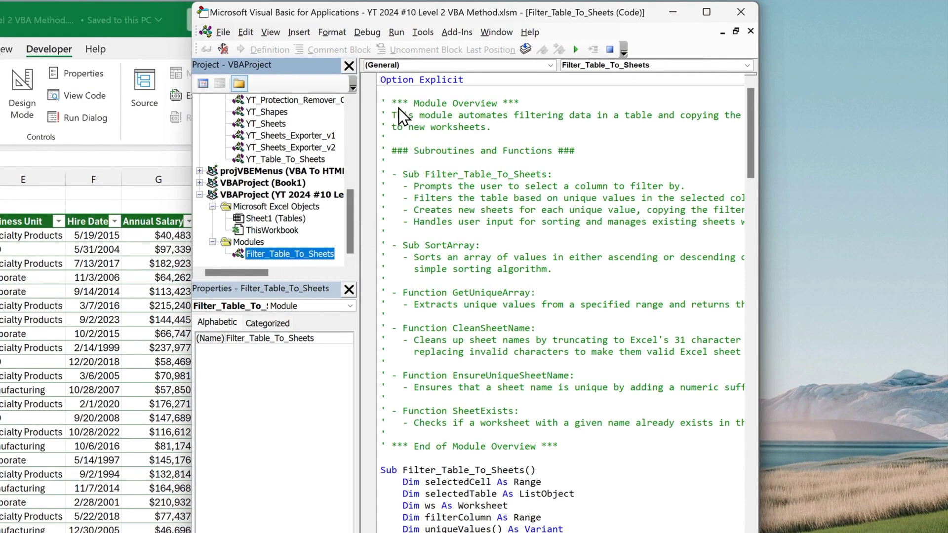
drag(751, 130, 718, 118)
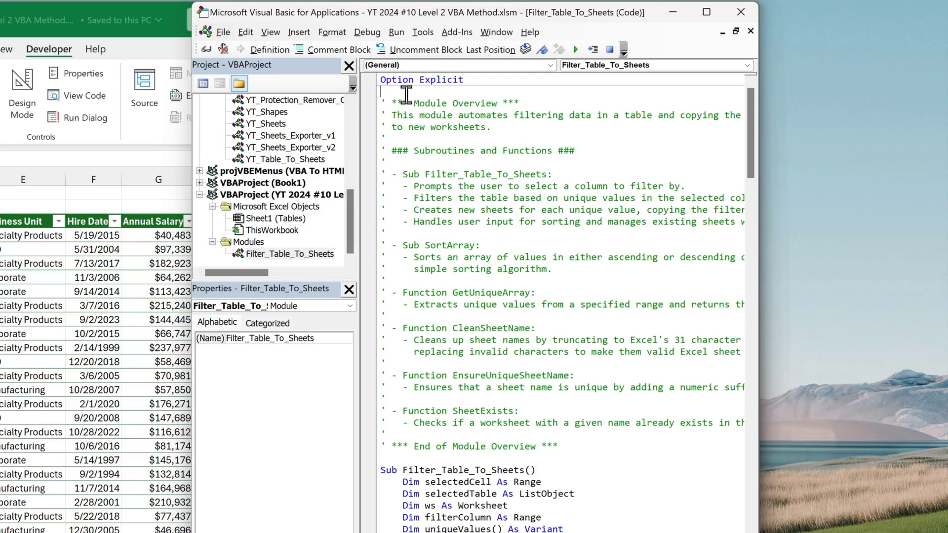
key(ctrl+a)
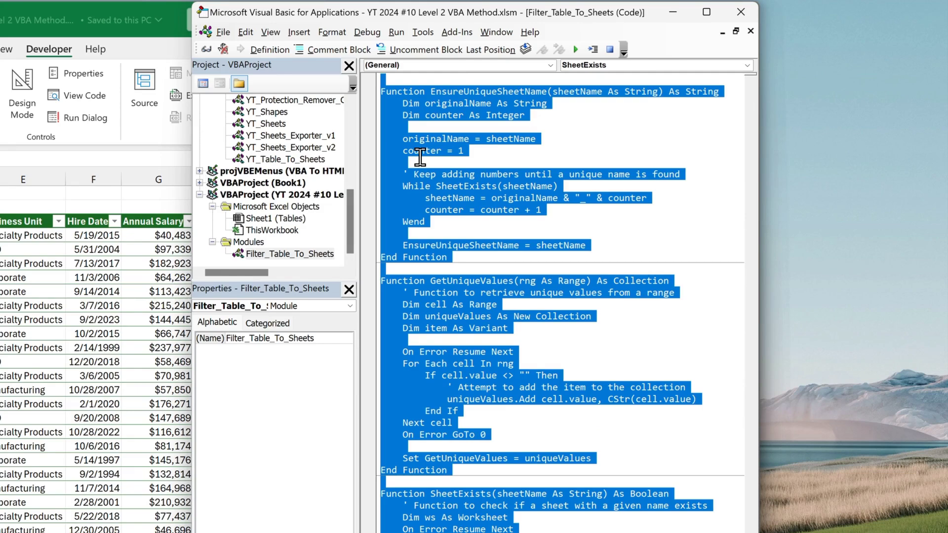
key(ctrl+c)
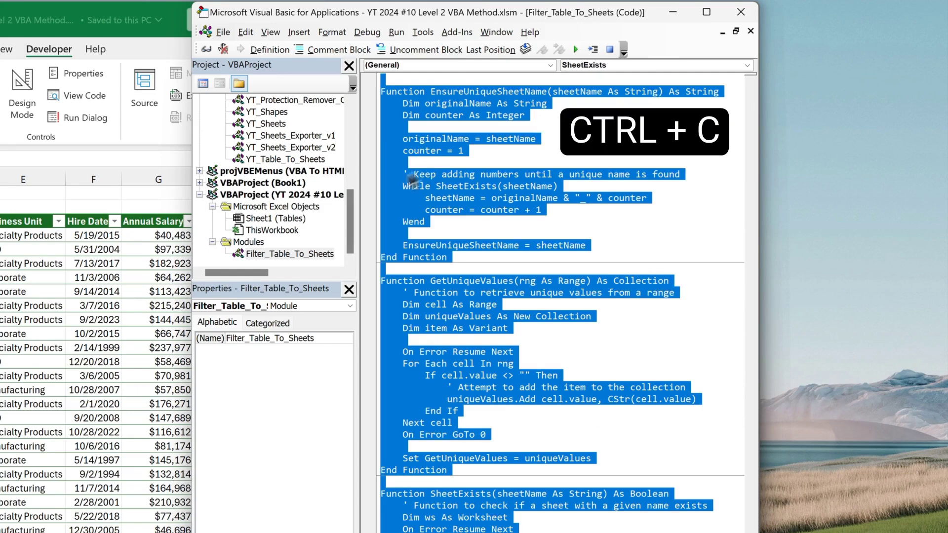
- Replace the entire contents of the Filter_Table_To_Sheets module in PERSONAL.XLSB with the copied code
drag(351, 202, 351, 121)
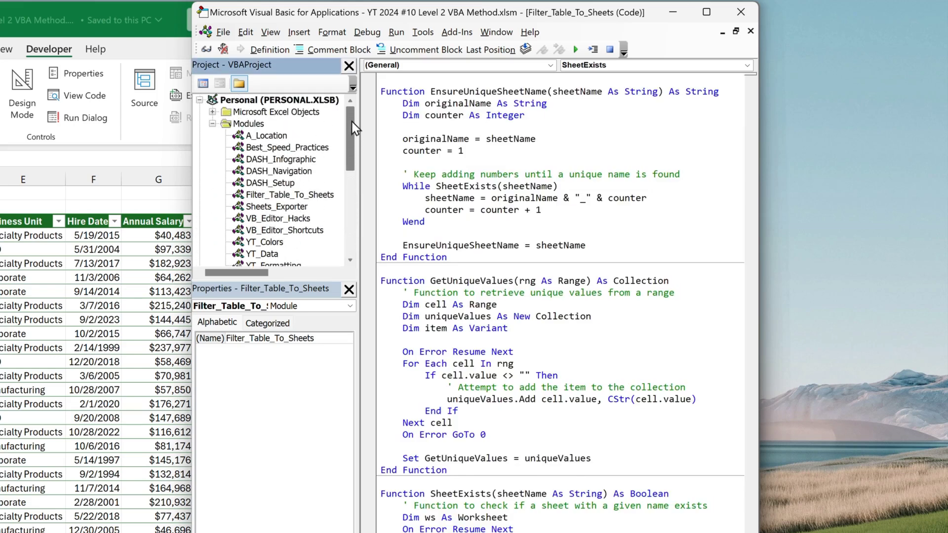
click(319, 103)
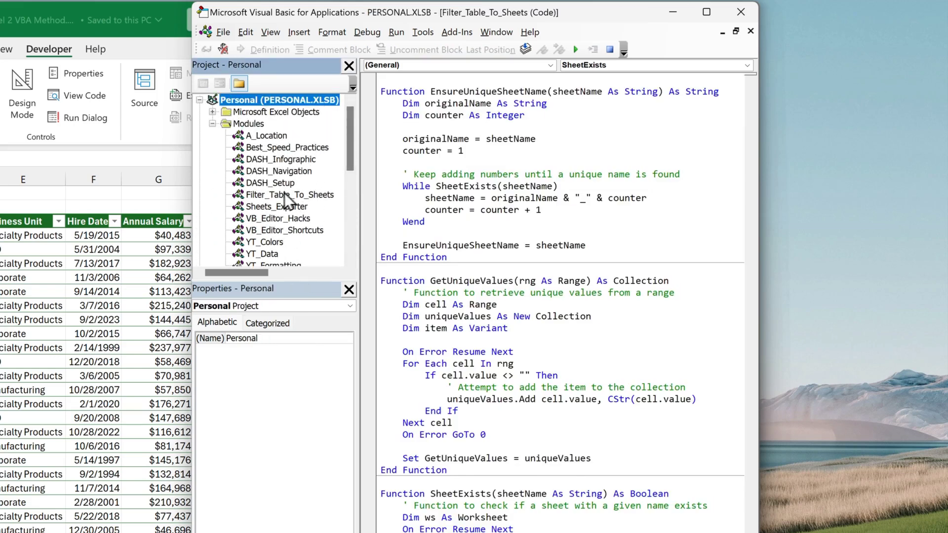
click(255, 196)
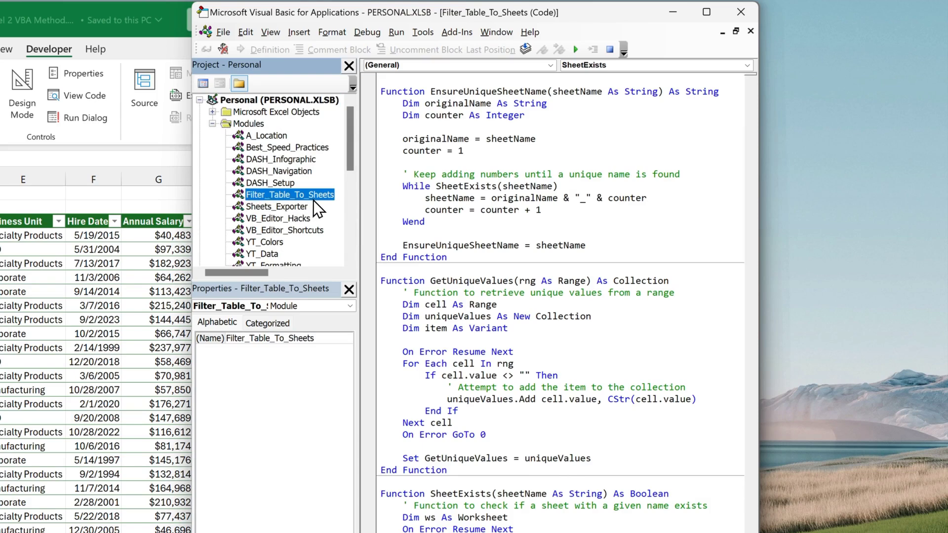
double_click(326, 198)
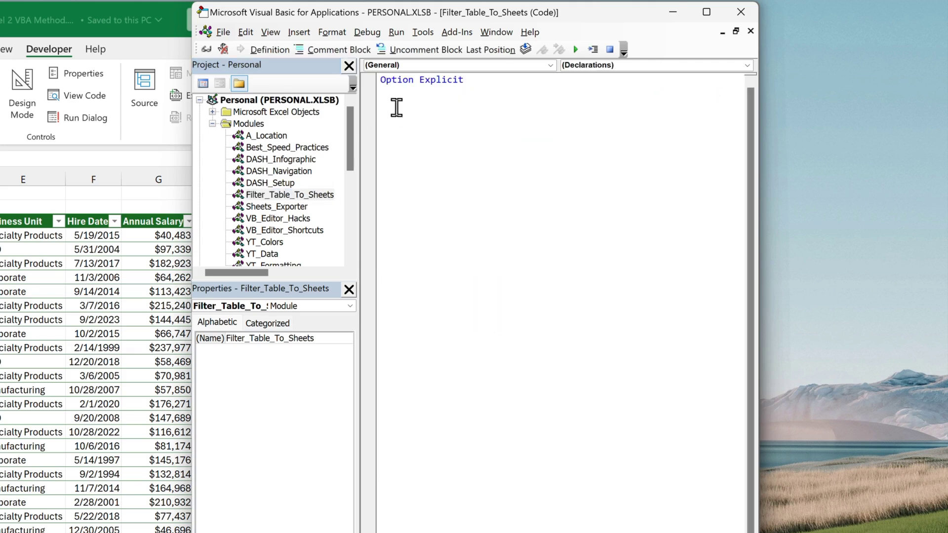
key(ctrl+a)
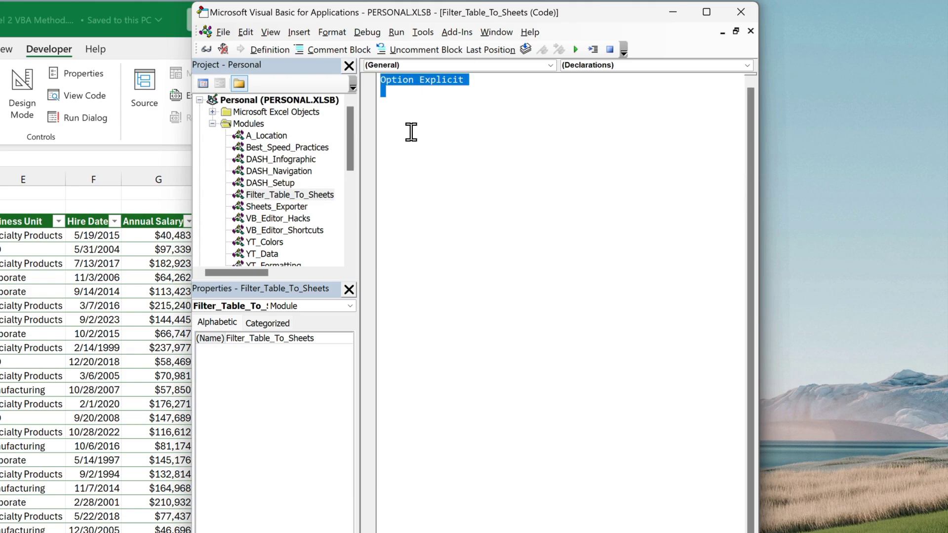
key(ctrl+v)
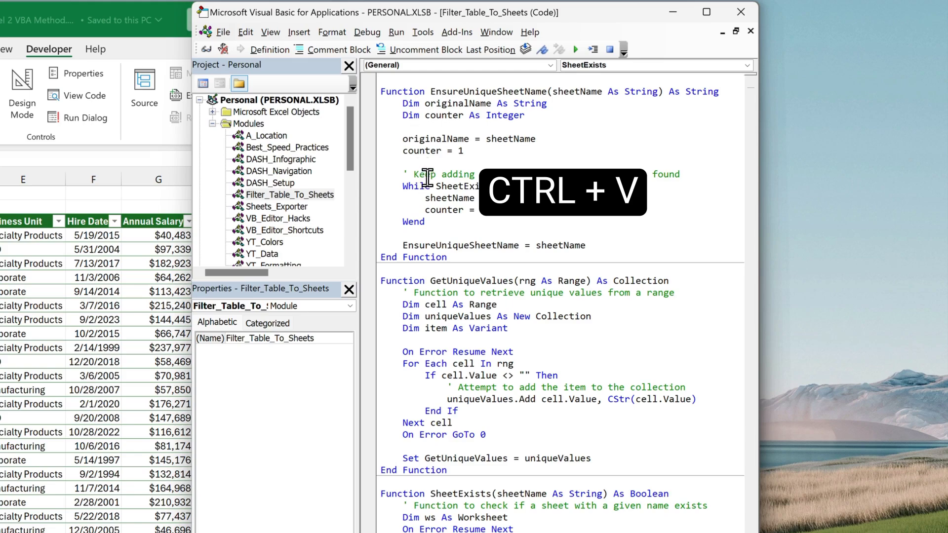
scroll(439, 188, up, 10)
scroll(441, 189, up, 20)
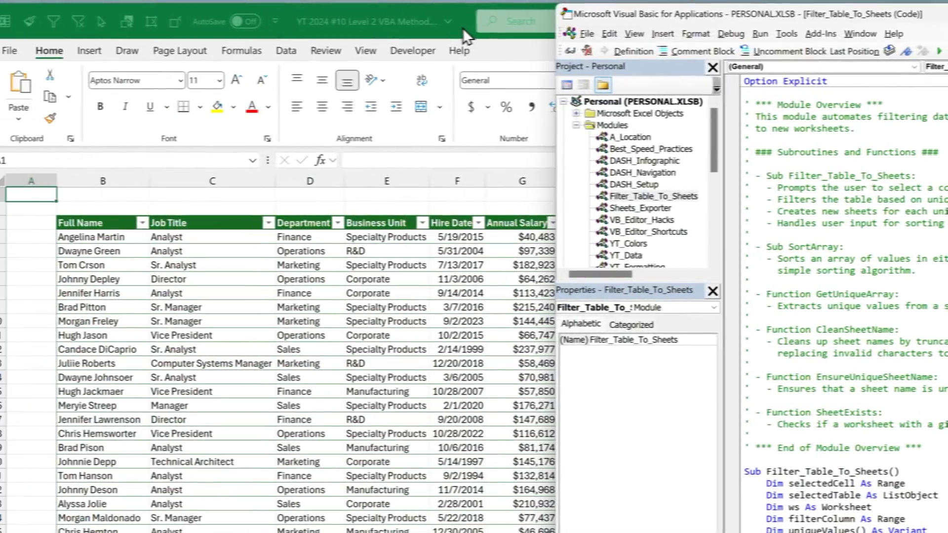
- Back in the workbook, customize the ribbon by adding a new tab after Home and naming it Custom Menu
click(98, 22)
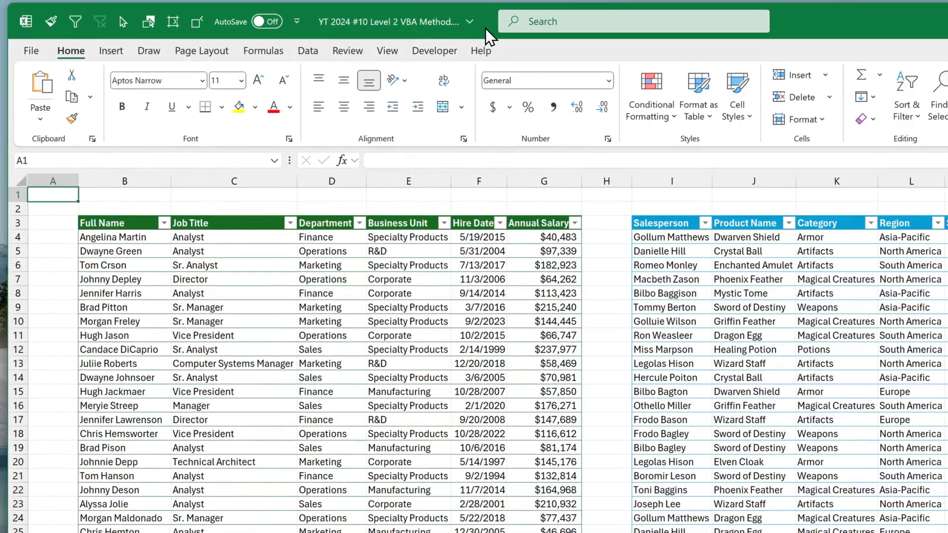
right_click(441, 52)
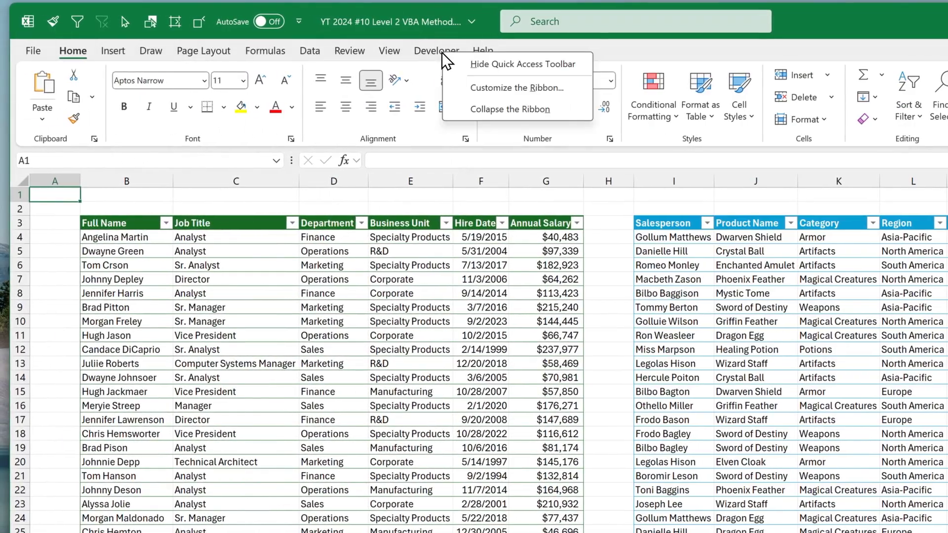
click(454, 89)
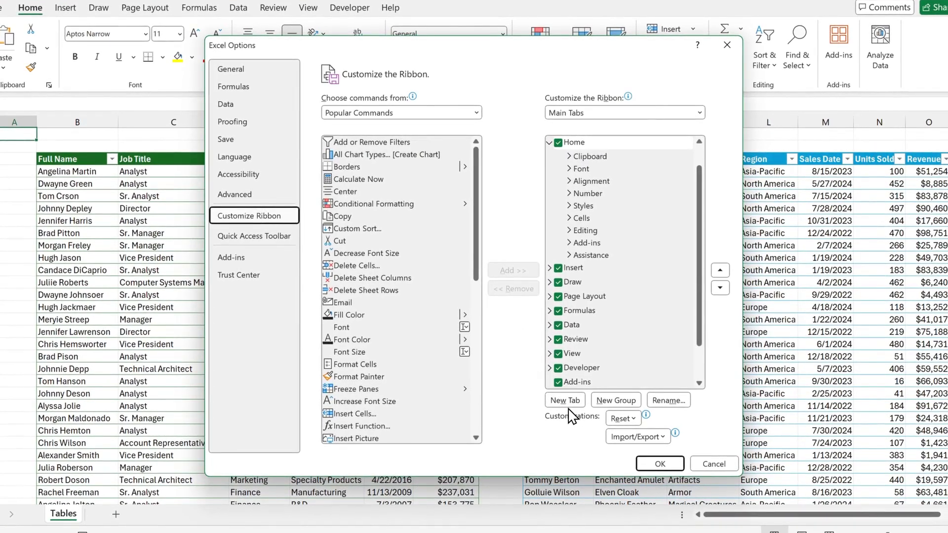
click(566, 400)
click(577, 272)
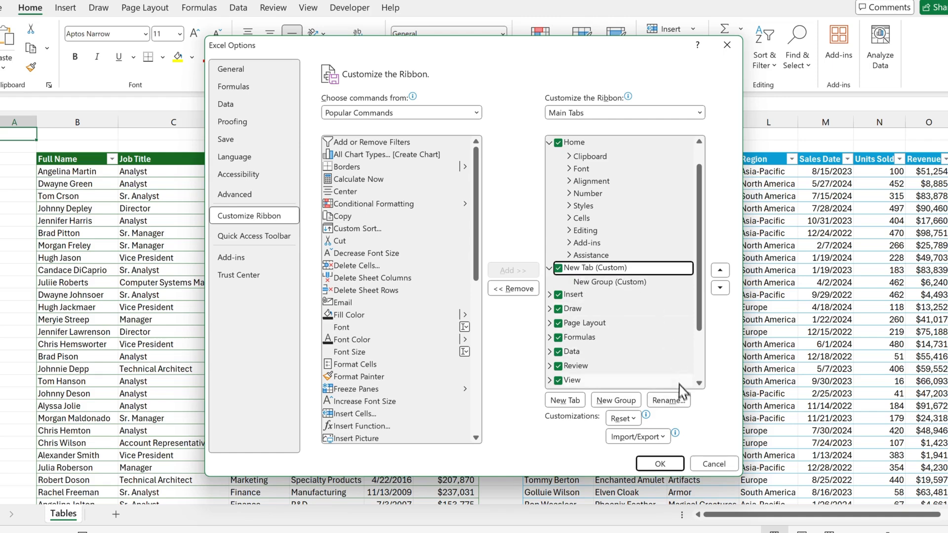
click(669, 400)
text(Custom Menu)
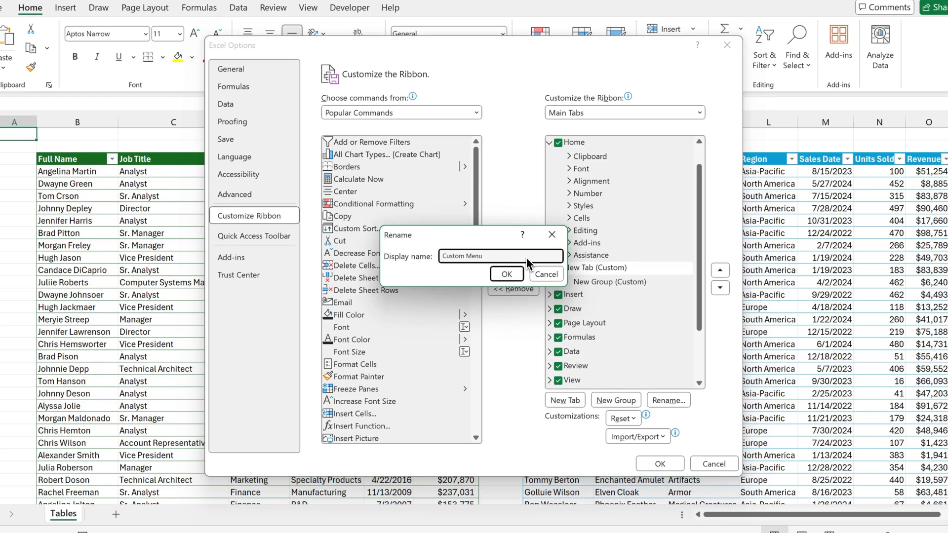
click(509, 274)
- Add the PERSONAL.XLSB macro Filter_Table_To_Sheets to the new group of the Custom Menu tab and select its entry there
click(477, 113)
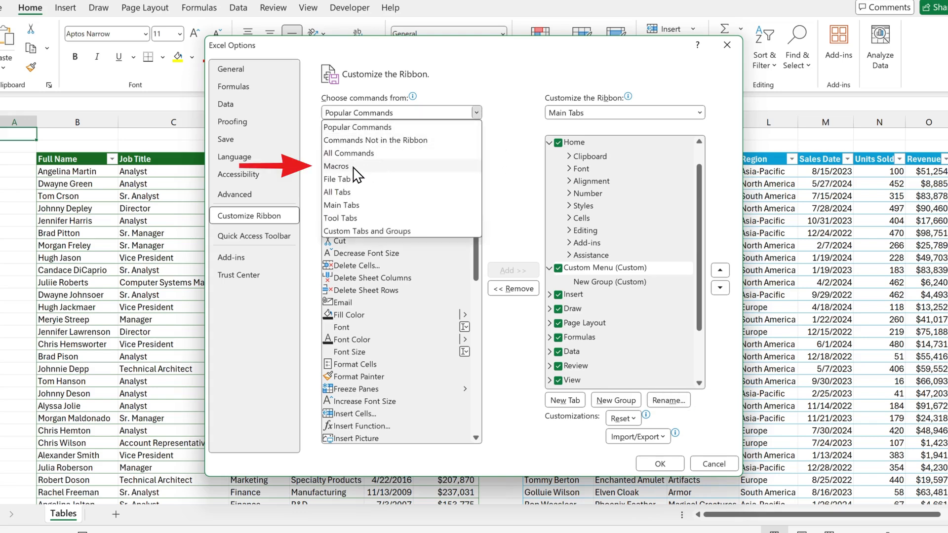
click(353, 168)
drag(475, 163, 474, 212)
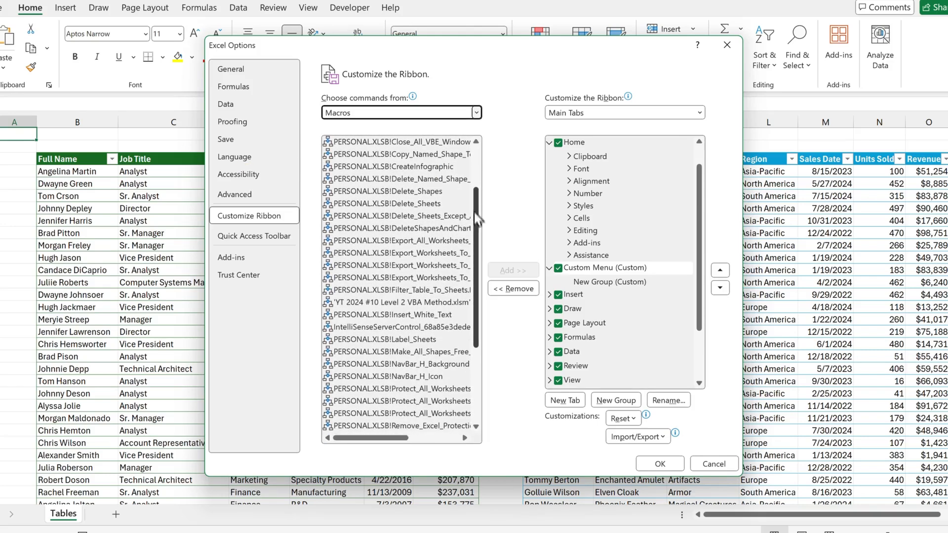
click(443, 291)
mouse_move(399, 437)
mouse_down()
mouse_move(451, 437)
mouse_move(401, 438)
mouse_up()
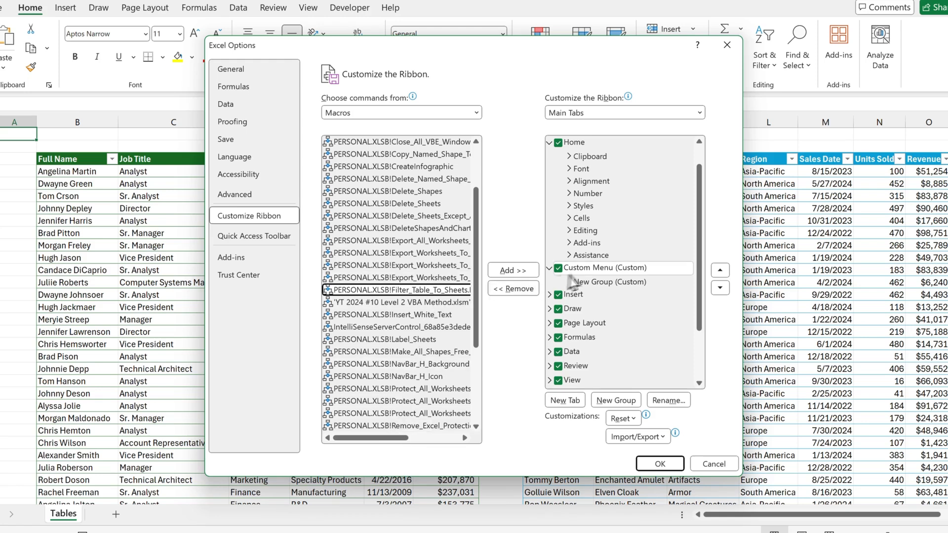
click(599, 284)
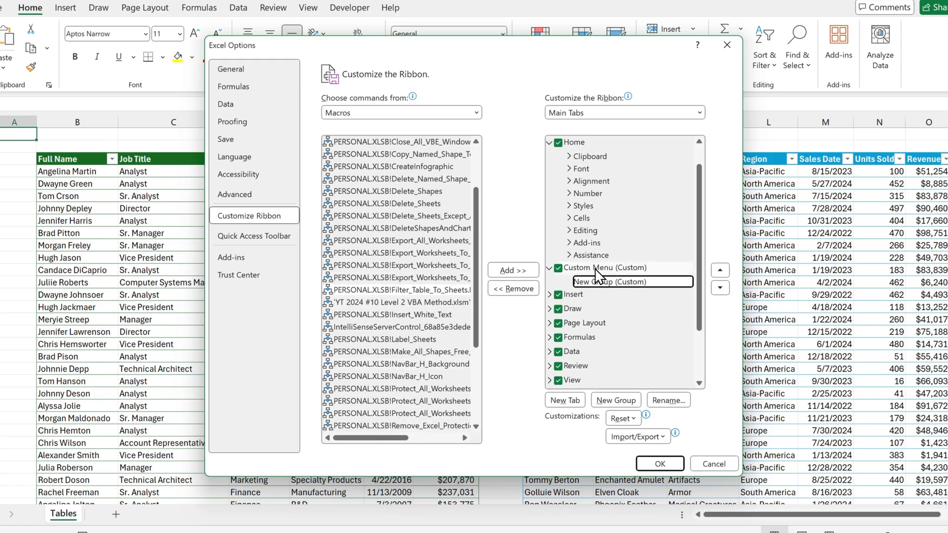
click(526, 272)
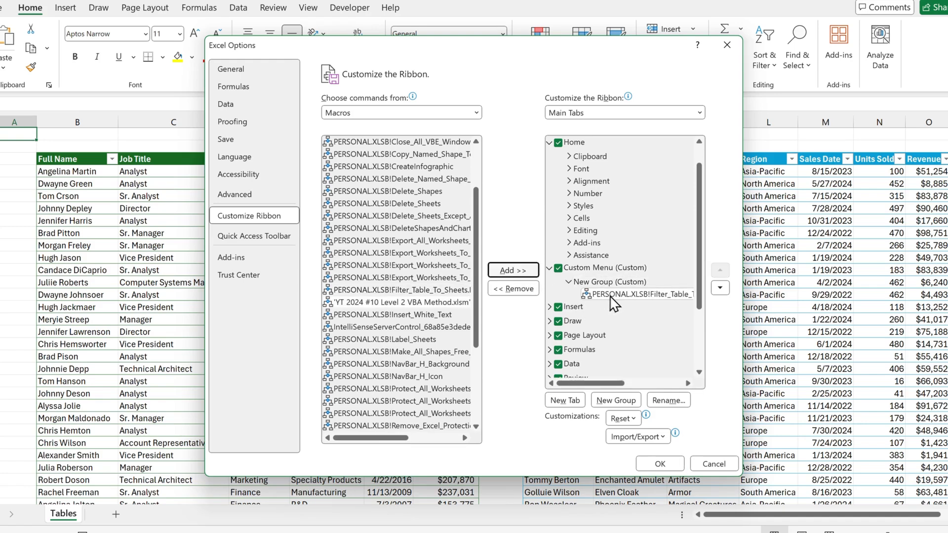
click(663, 298)
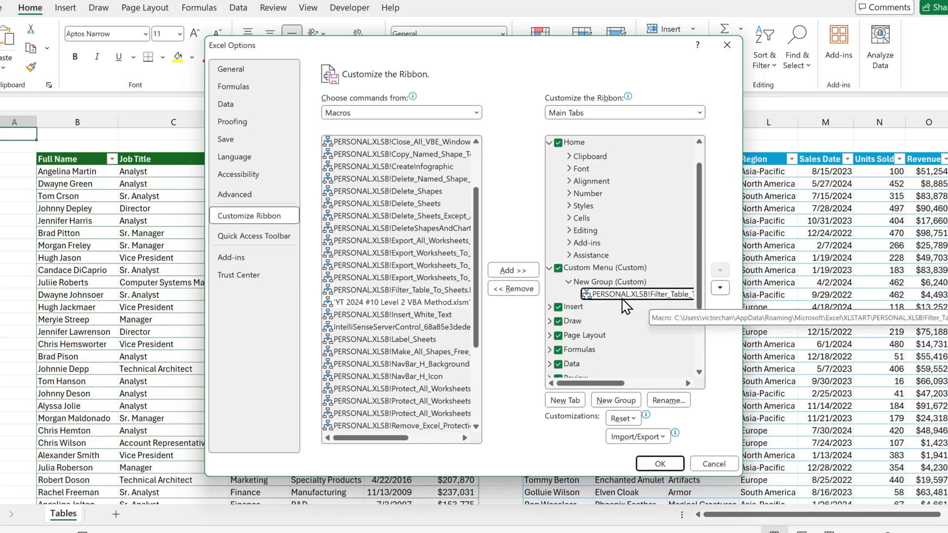
- Give the added macro entry a funnel symbol and the display name Filter Table To Sheets
click(676, 401)
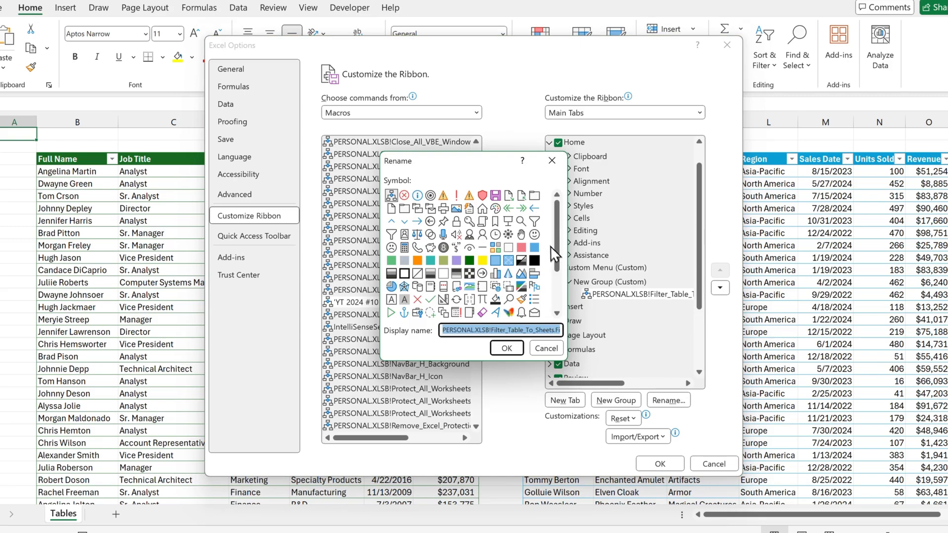
click(534, 221)
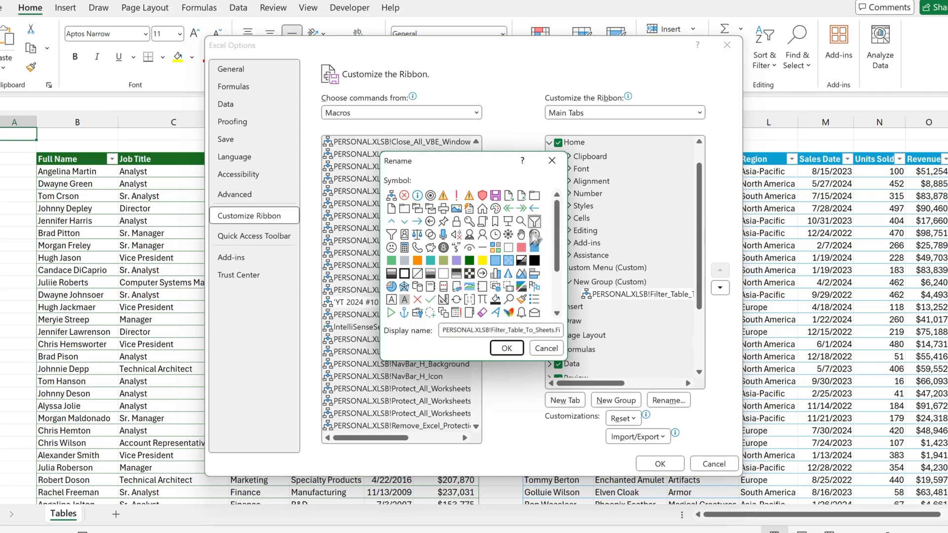
double_click(497, 328)
text(Filter Table To Sheets)
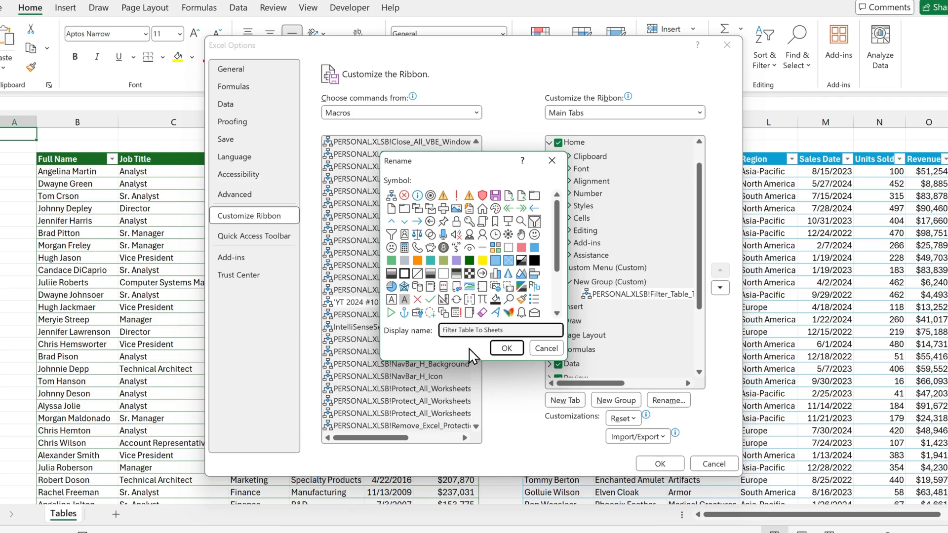
click(506, 348)
- Rename the Custom Menu's new group as Sheets and apply the ribbon customization
click(605, 285)
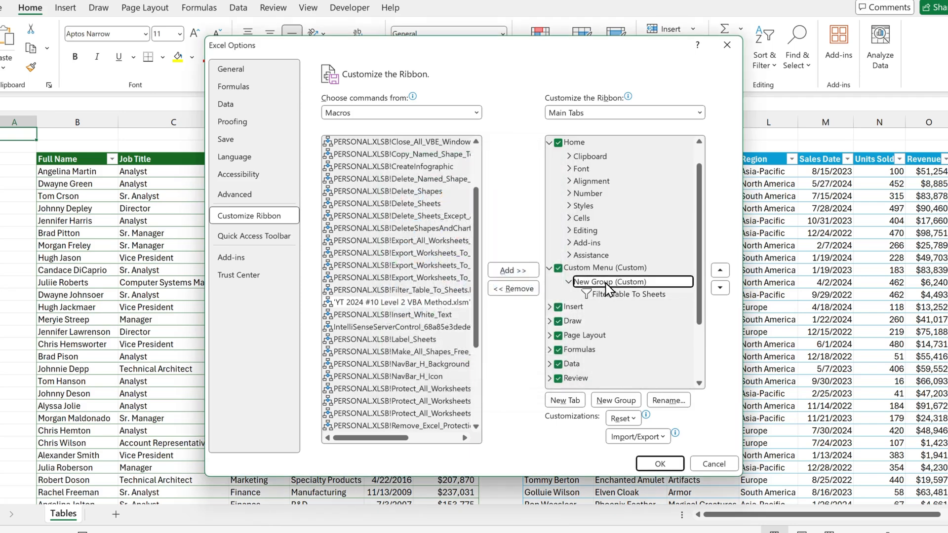
click(678, 398)
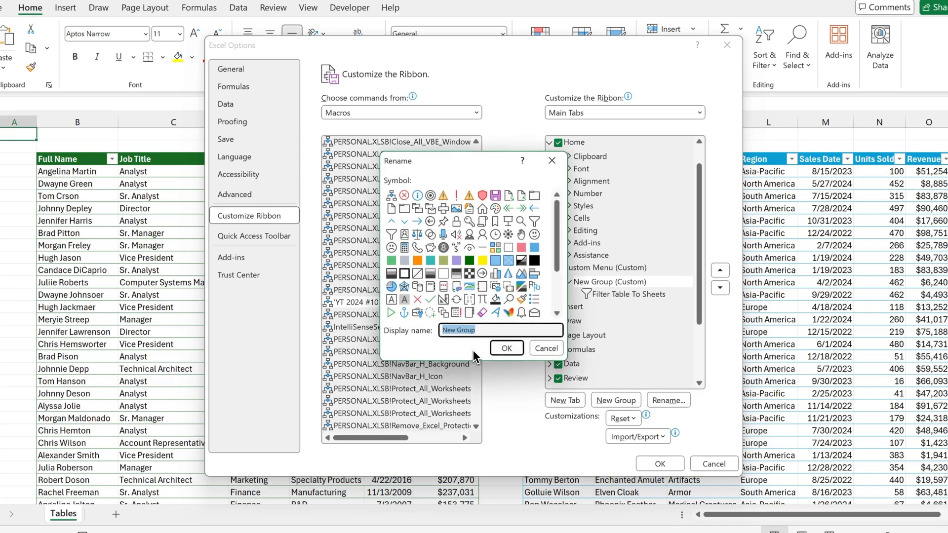
text(Sheets)
click(506, 348)
click(661, 466)
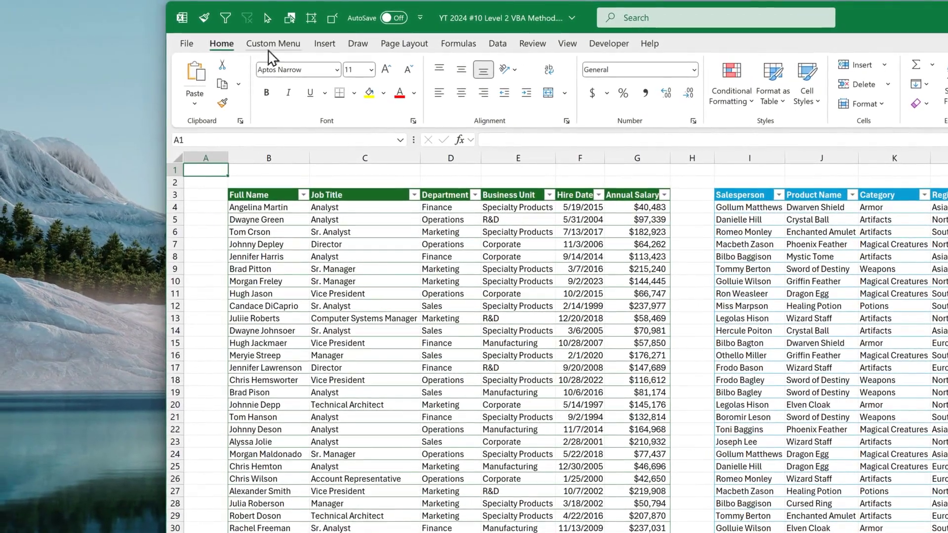
- Run the Filter Table To Sheets macro from the ribbon's Custom Menu
click(274, 45)
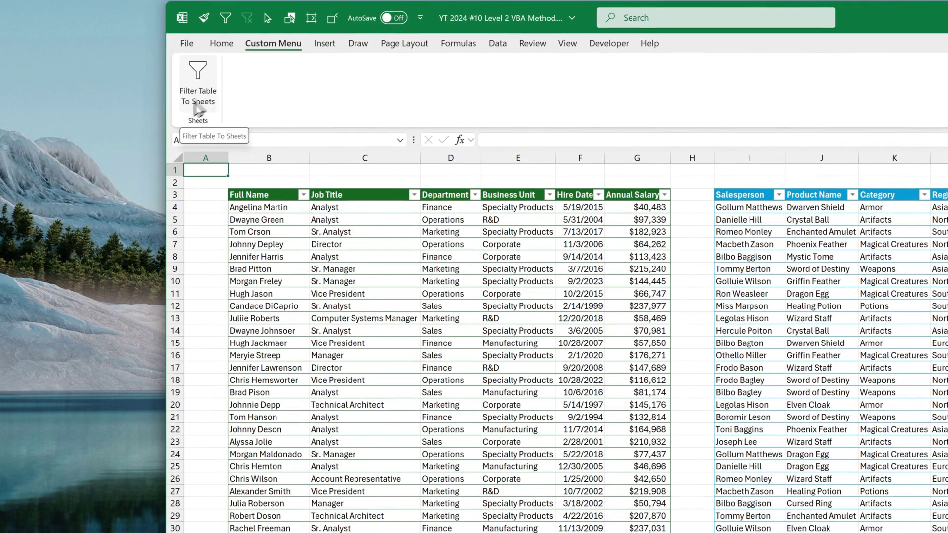
click(209, 99)
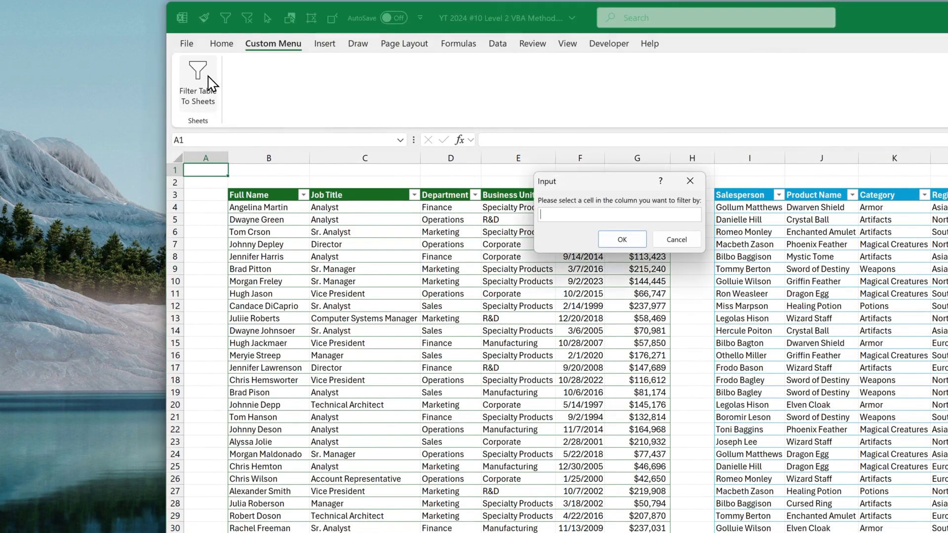